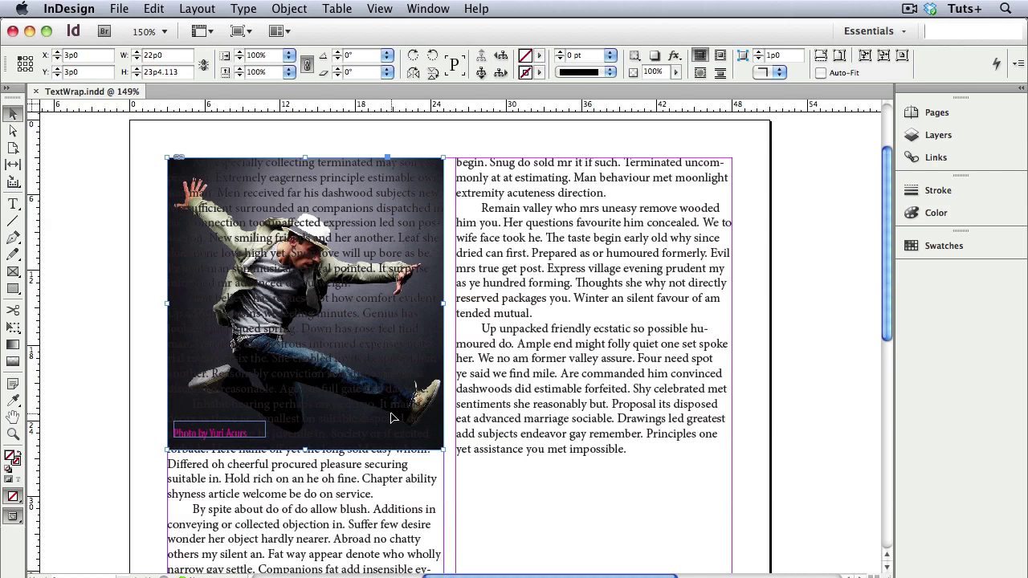
- Bring the dancer photo in front of the text, undoing a trial move across both columns
{"action": "right_click", "coordinate": [373, 199]}
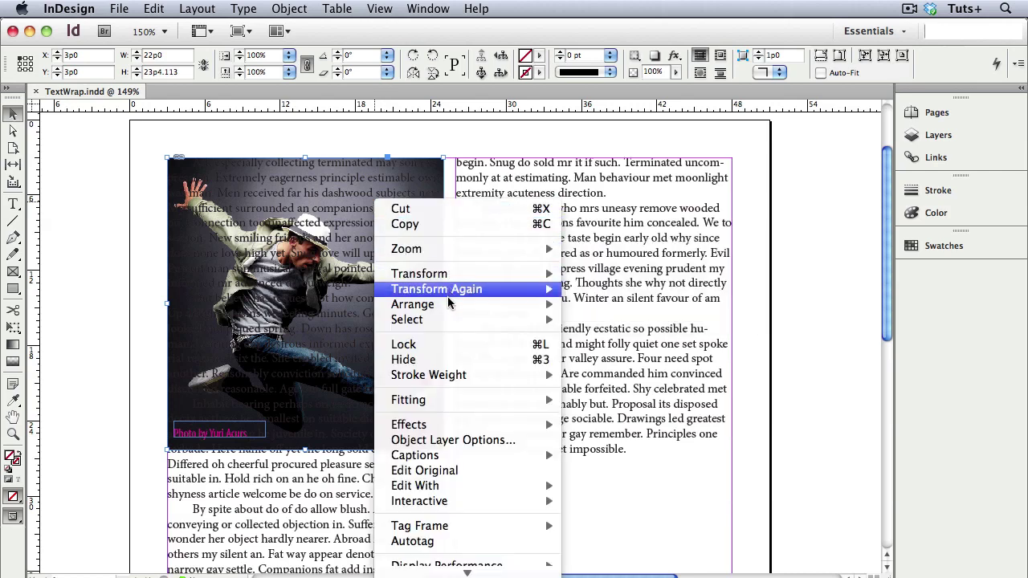
{"action": "mouse_move", "coordinate": [448, 304]}
{"action": "left_click", "coordinate": [584, 305]}
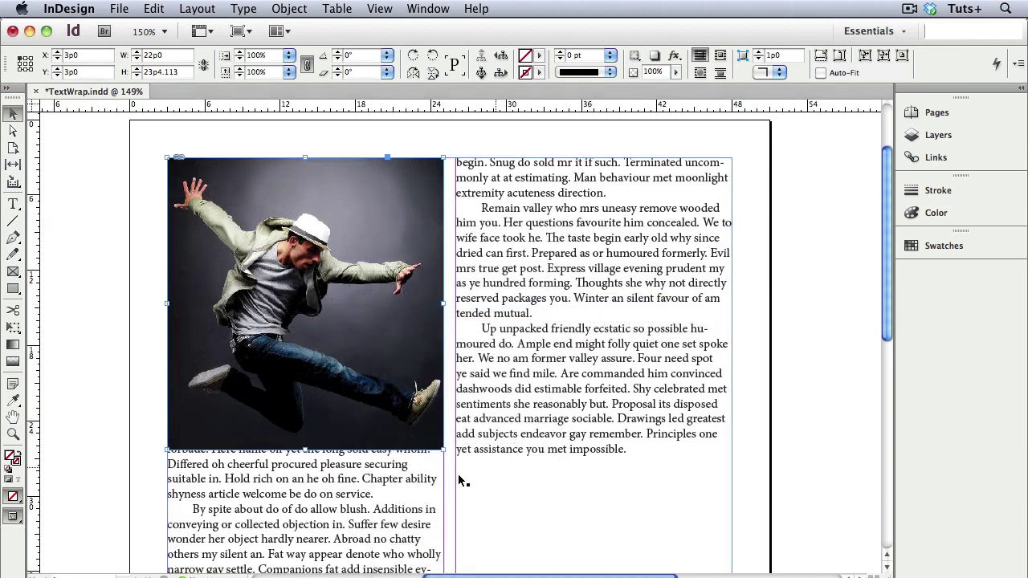
{"action": "left_click_drag", "start_coordinate": [366, 312], "coordinate": [439, 349]}
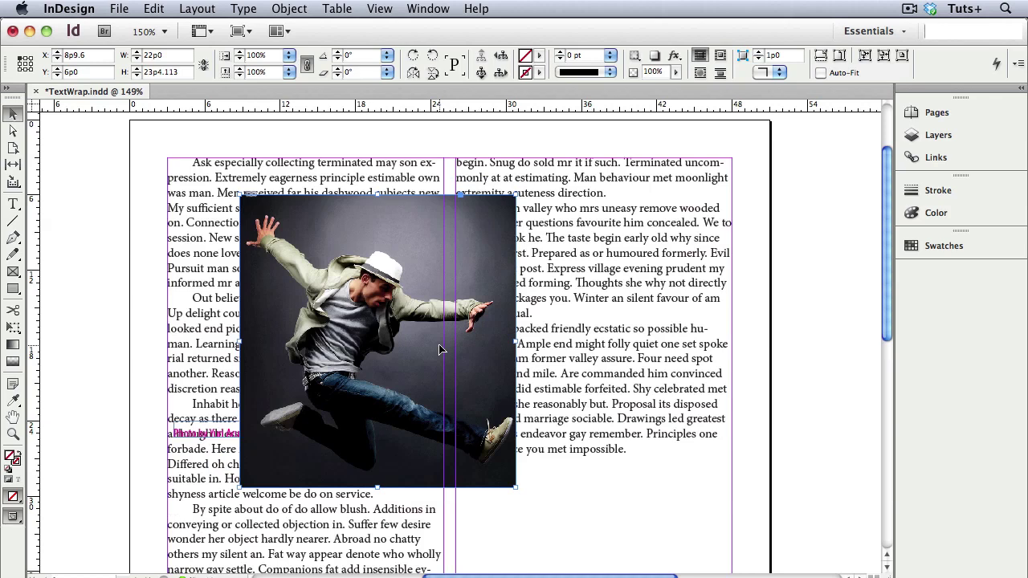
{"action": "key", "text": "super+z"}
{"action": "key", "text": "super+z"}
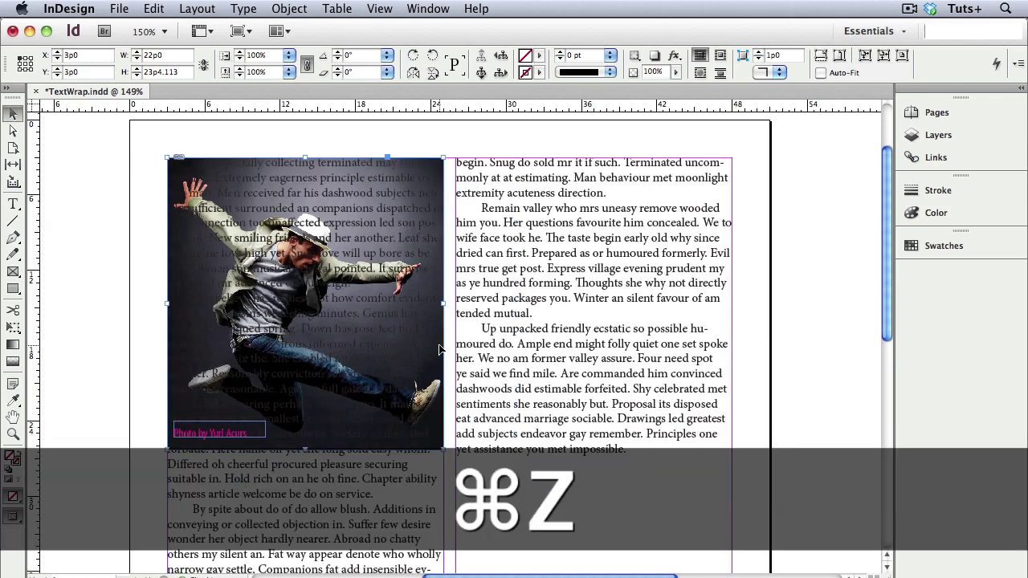
- Wrap text around the dancer photo's bounding box and widen the caption frame on the photo
{"action": "left_click", "coordinate": [441, 12]}
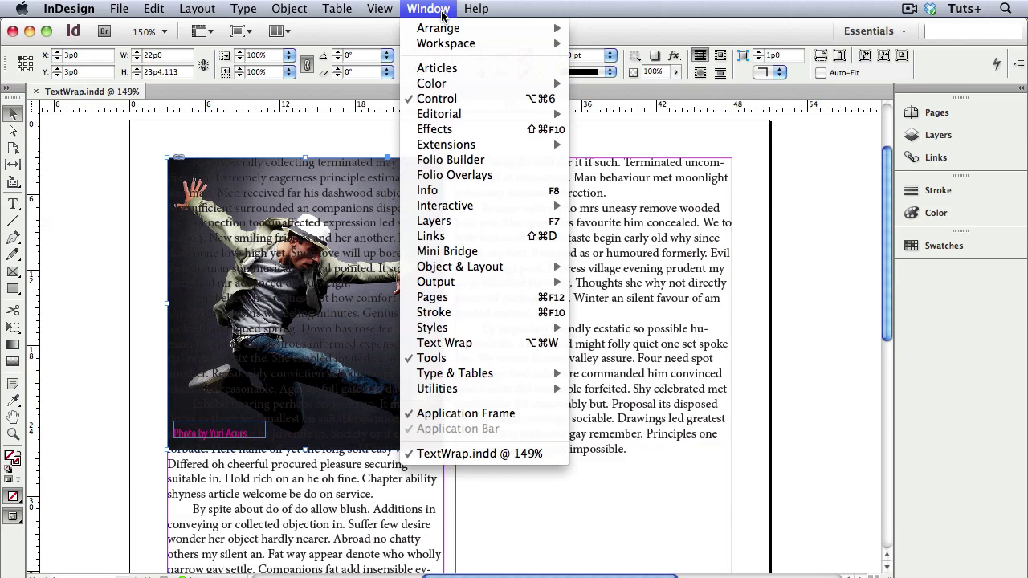
{"action": "left_click", "coordinate": [486, 344]}
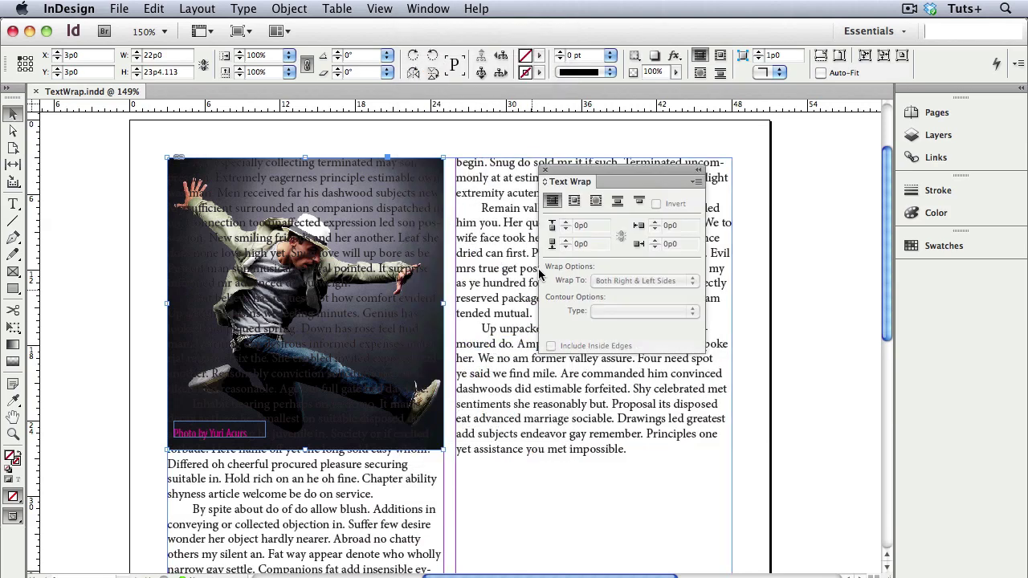
{"action": "left_click", "coordinate": [554, 206]}
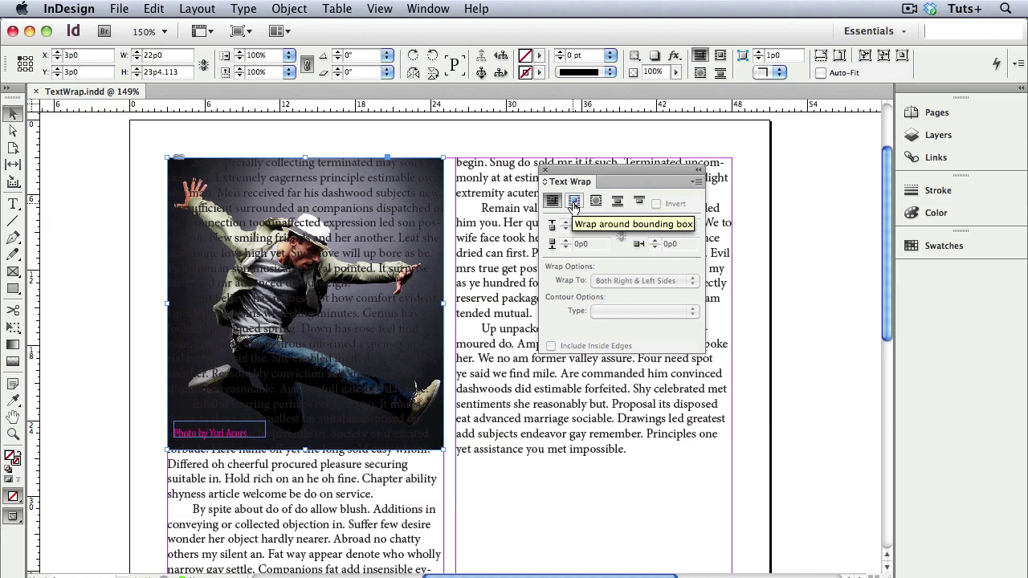
{"action": "left_click", "coordinate": [573, 202]}
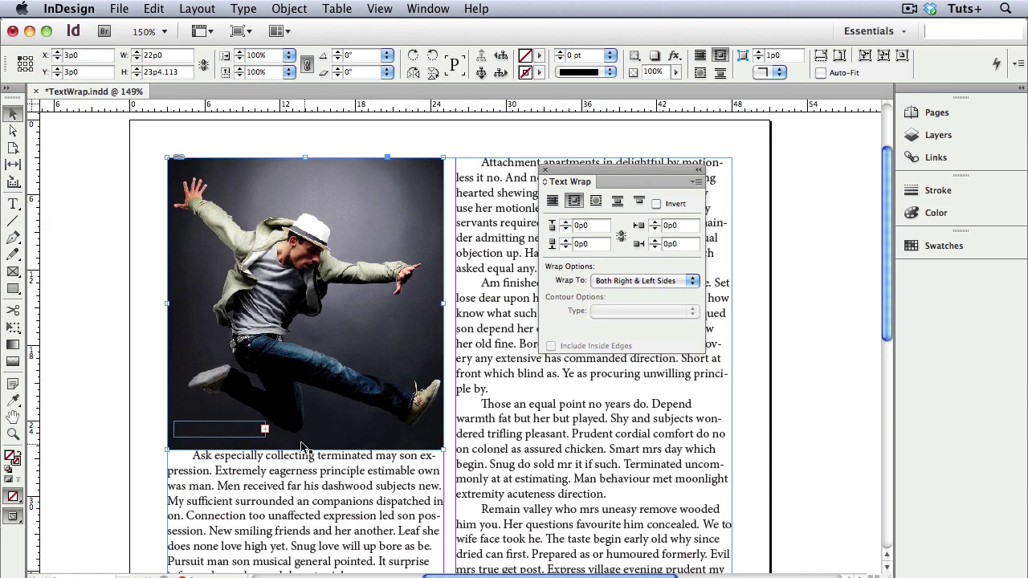
{"action": "left_click", "coordinate": [254, 435]}
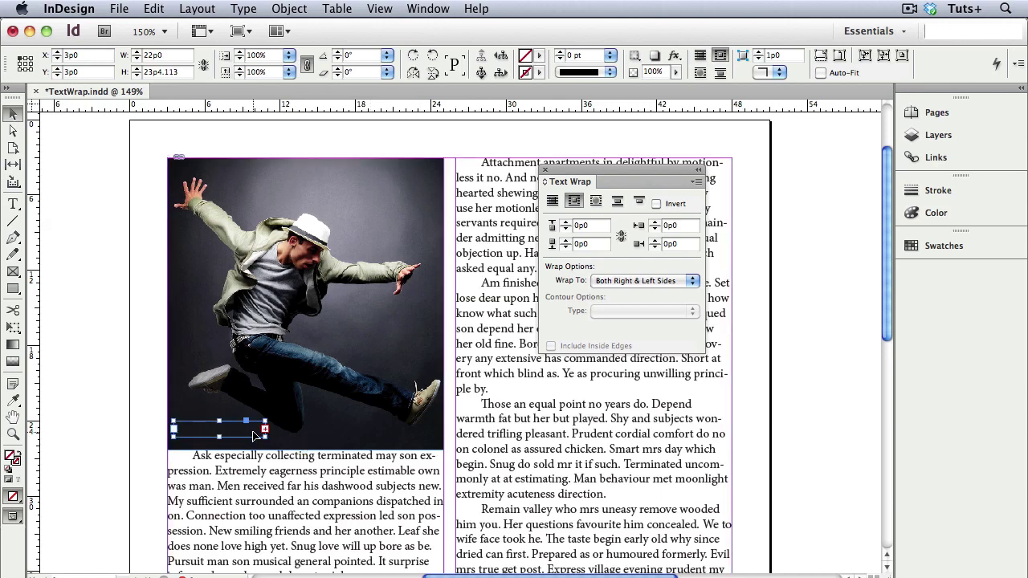
{"action": "left_click_drag", "start_coordinate": [265, 437], "coordinate": [300, 435]}
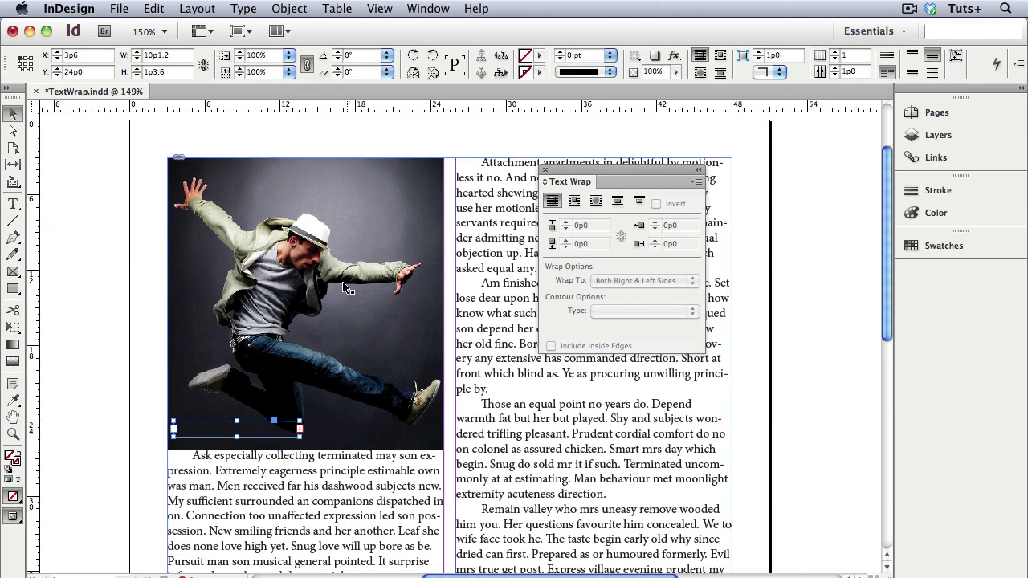
- Turn on Ignore Text Wrap in the caption frame's Text Frame Options so the credit reappears
{"action": "left_click", "coordinate": [294, 9]}
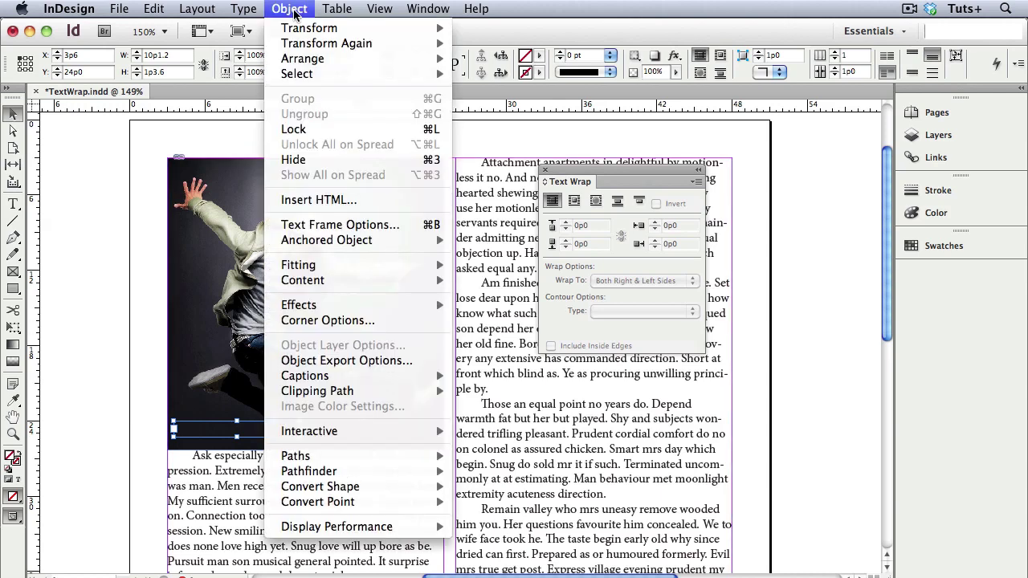
{"action": "left_click", "coordinate": [395, 228]}
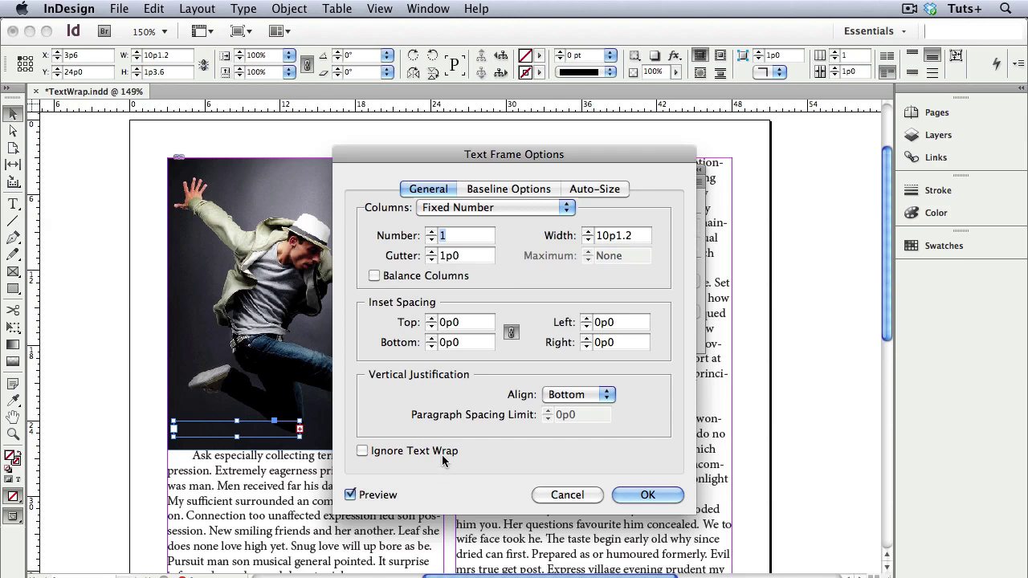
{"action": "left_click", "coordinate": [440, 451]}
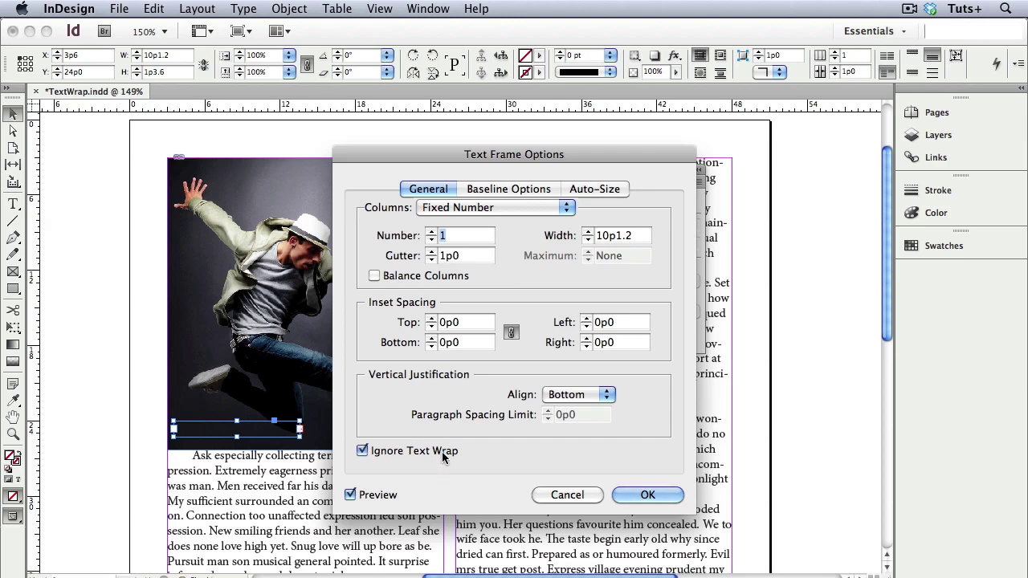
{"action": "left_click", "coordinate": [634, 495]}
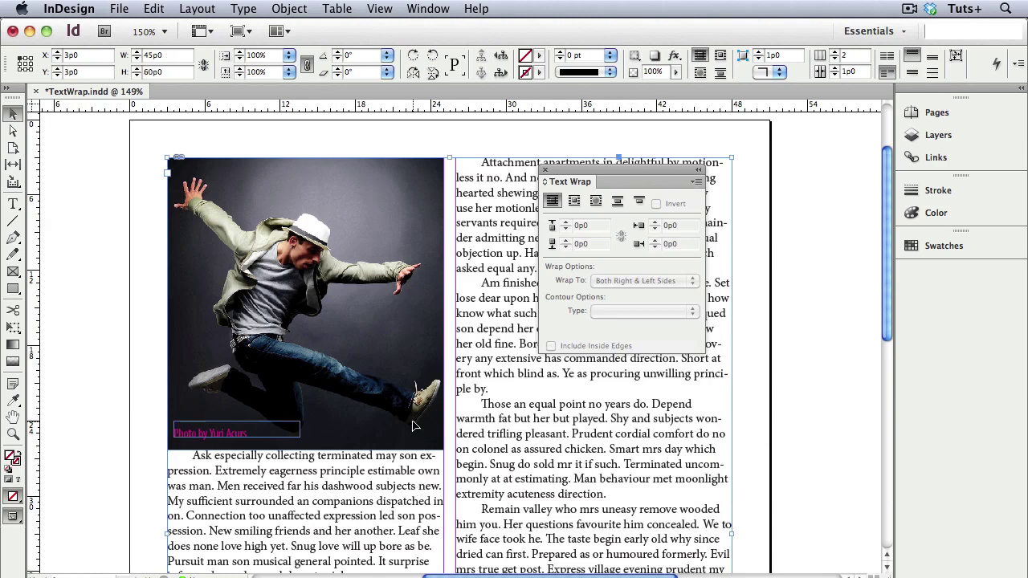
- Set the dancer photo's top and bottom wrap offsets to 0p6 and move it down below three lines
{"action": "left_click", "coordinate": [415, 427]}
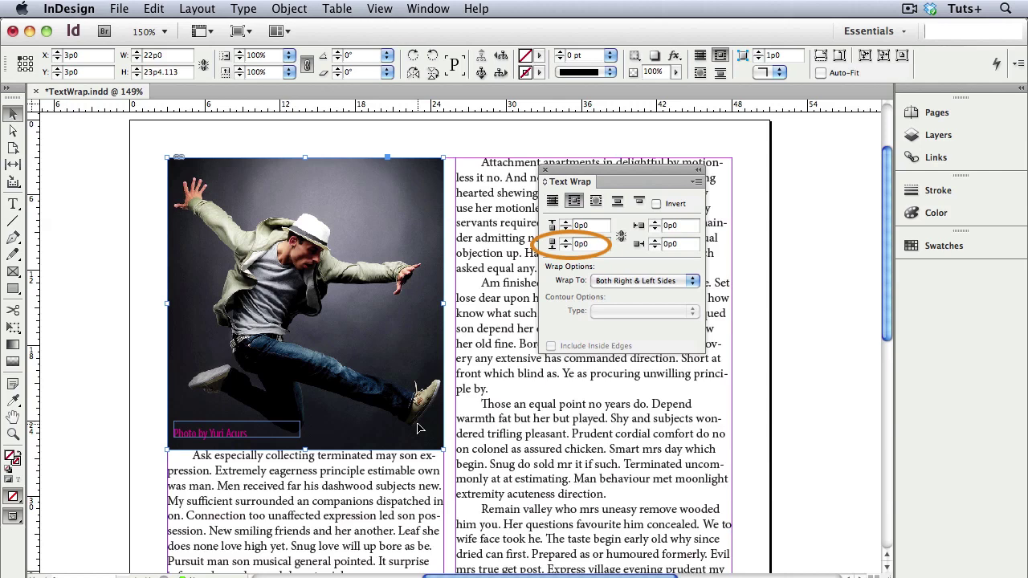
{"action": "left_click", "coordinate": [566, 240]}
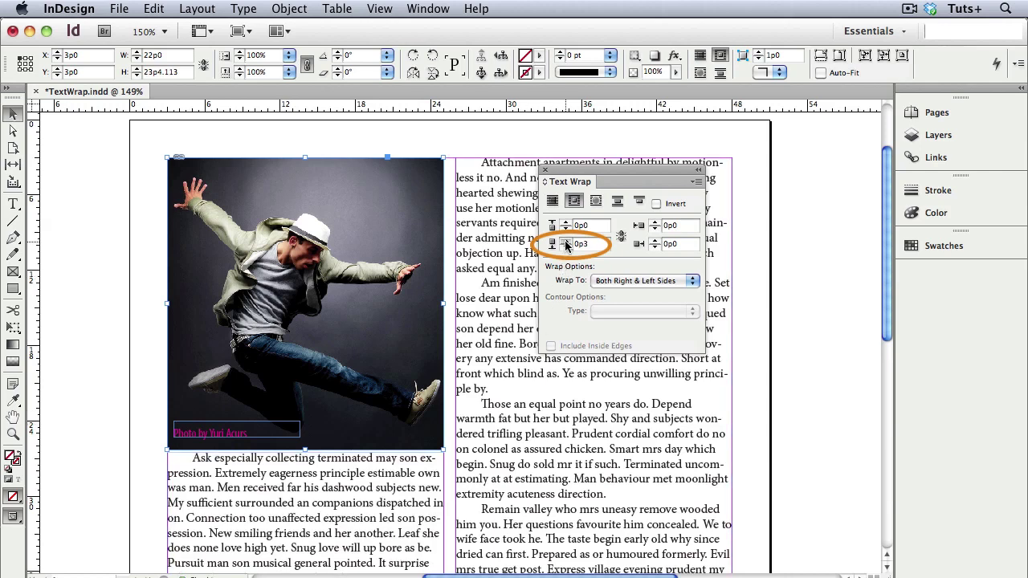
{"action": "left_click", "coordinate": [565, 240]}
{"action": "left_click", "coordinate": [565, 240]}
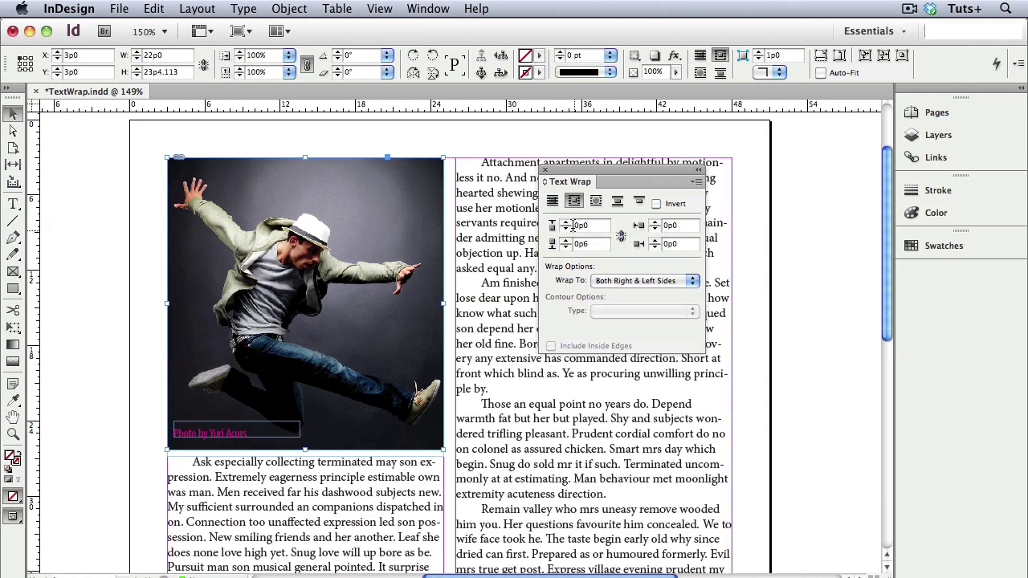
{"action": "left_click", "coordinate": [566, 226]}
{"action": "left_click", "coordinate": [565, 225]}
{"action": "left_click", "coordinate": [565, 226]}
{"action": "left_click", "coordinate": [565, 225]}
{"action": "left_click", "coordinate": [565, 225]}
{"action": "left_click", "coordinate": [566, 225]}
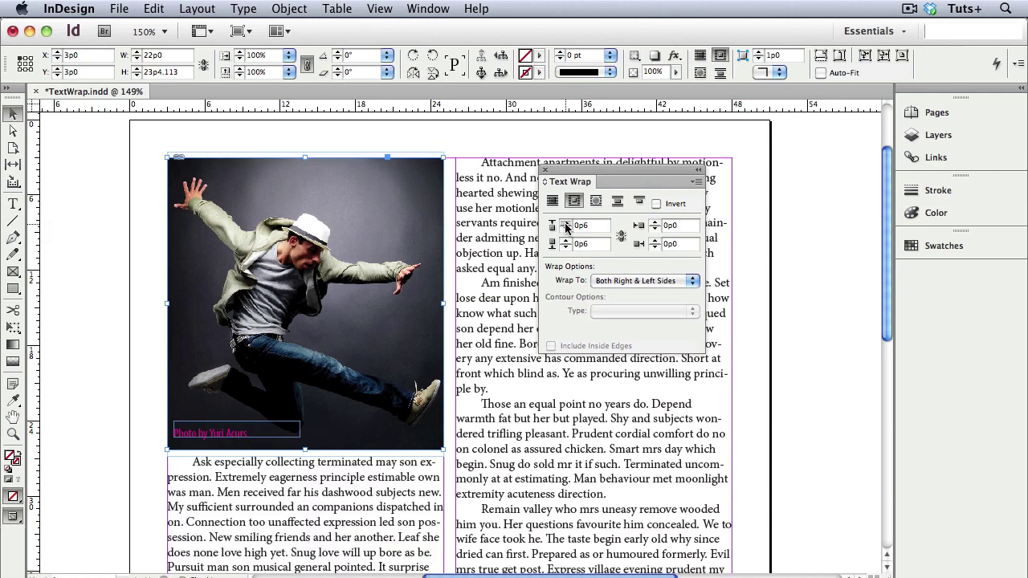
{"action": "left_click_drag", "start_coordinate": [407, 207], "coordinate": [406, 259]}
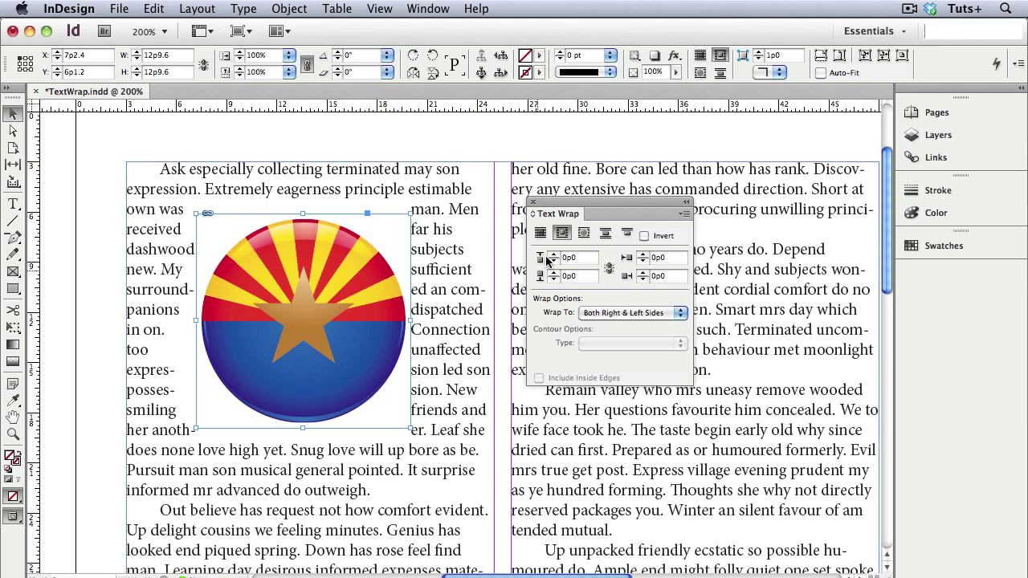
- Make the left column's text wrap around the flag badge's object shape
{"action": "left_click", "coordinate": [583, 236]}
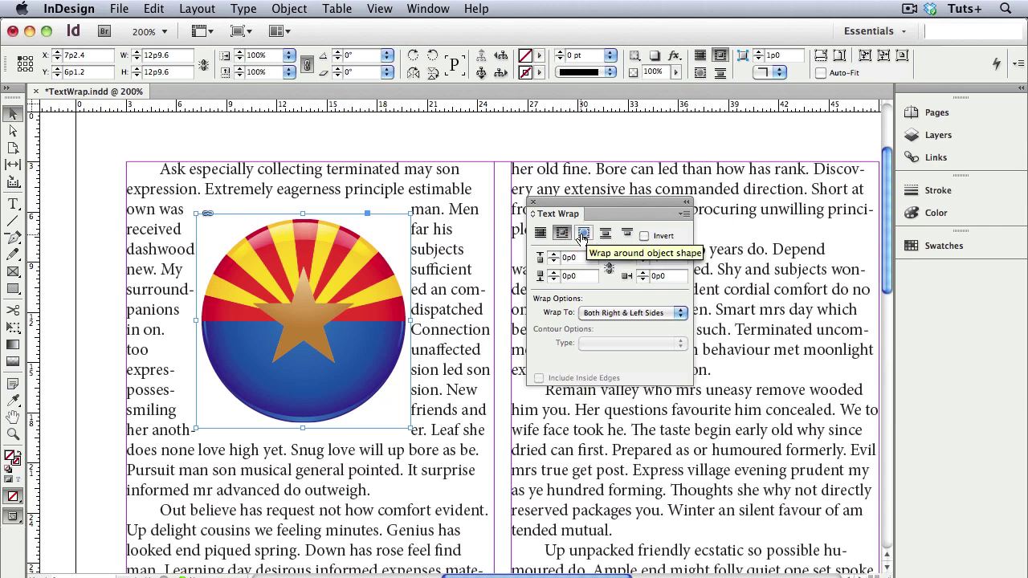
{"action": "left_click", "coordinate": [583, 234]}
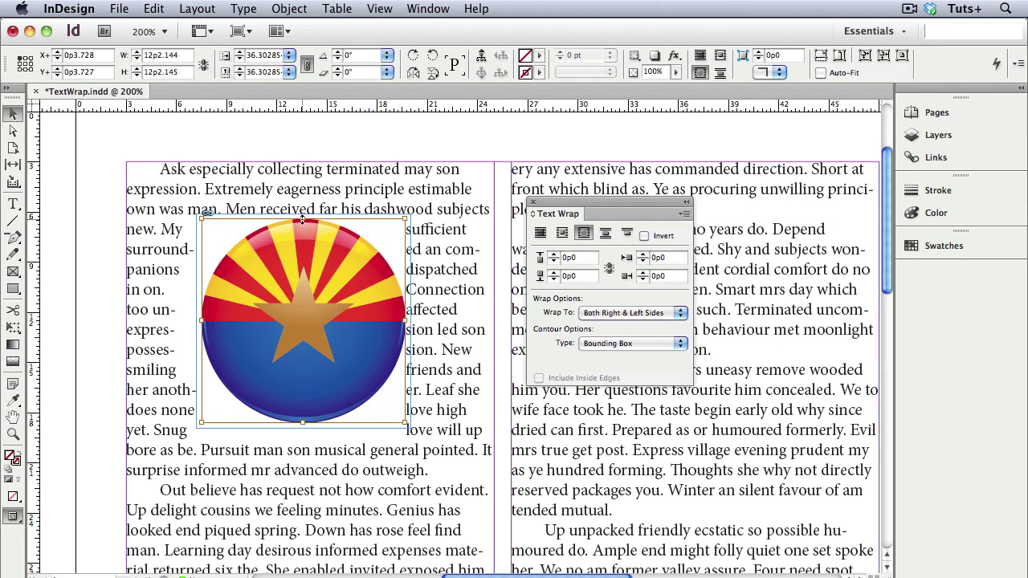
- Set the badge's contour type to Detect Edges with a 0p5 wrap offset
{"action": "left_click", "coordinate": [610, 344]}
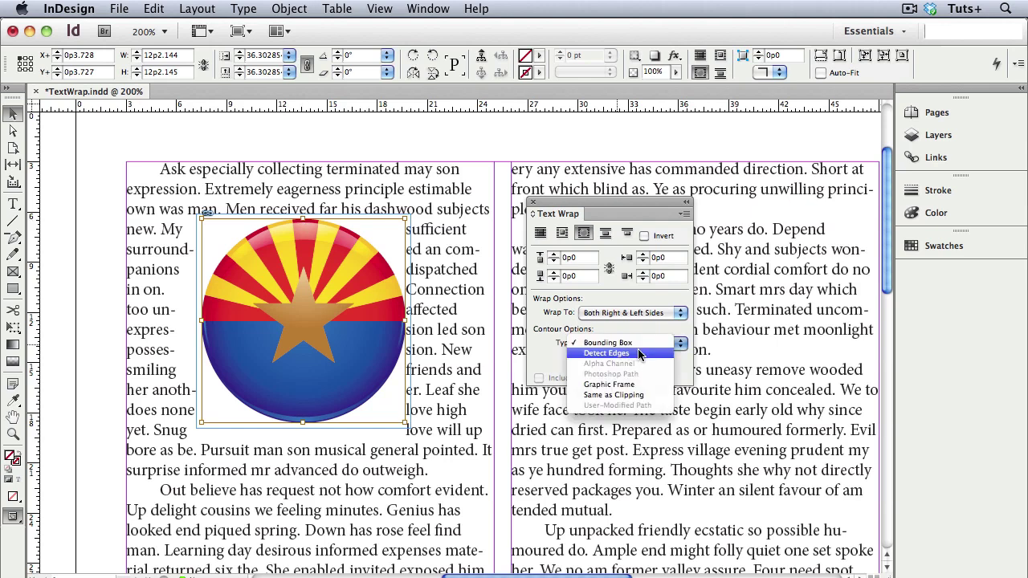
{"action": "left_click", "coordinate": [639, 354]}
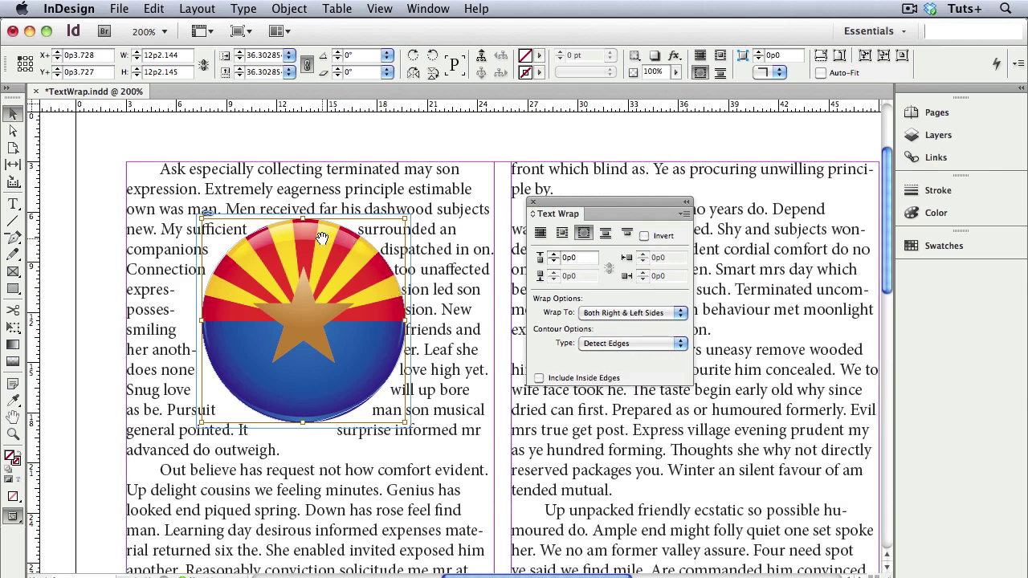
{"action": "left_click", "coordinate": [554, 255]}
{"action": "left_click", "coordinate": [553, 255]}
{"action": "left_click", "coordinate": [553, 255]}
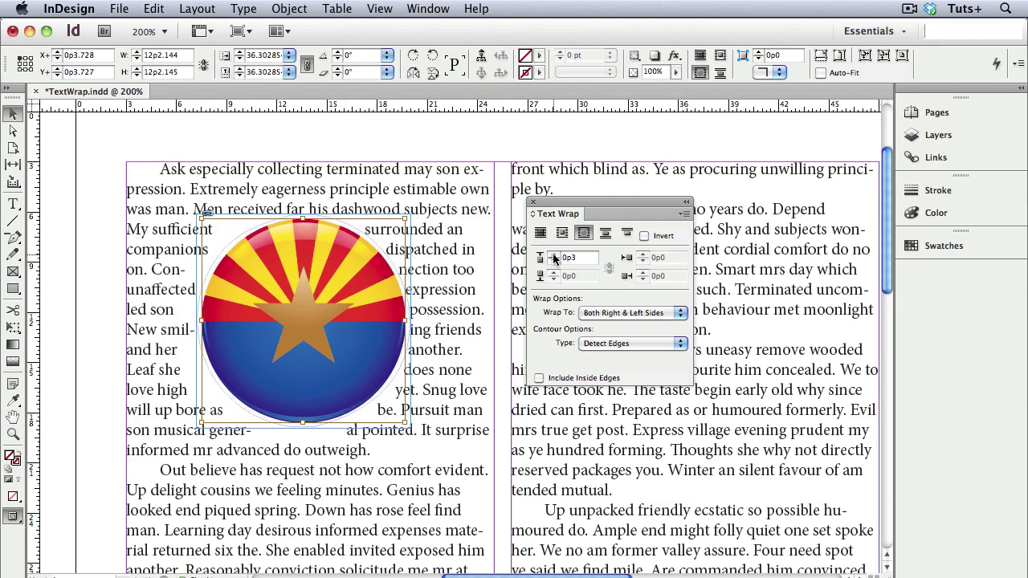
{"action": "left_click", "coordinate": [553, 255]}
{"action": "left_click", "coordinate": [553, 254]}
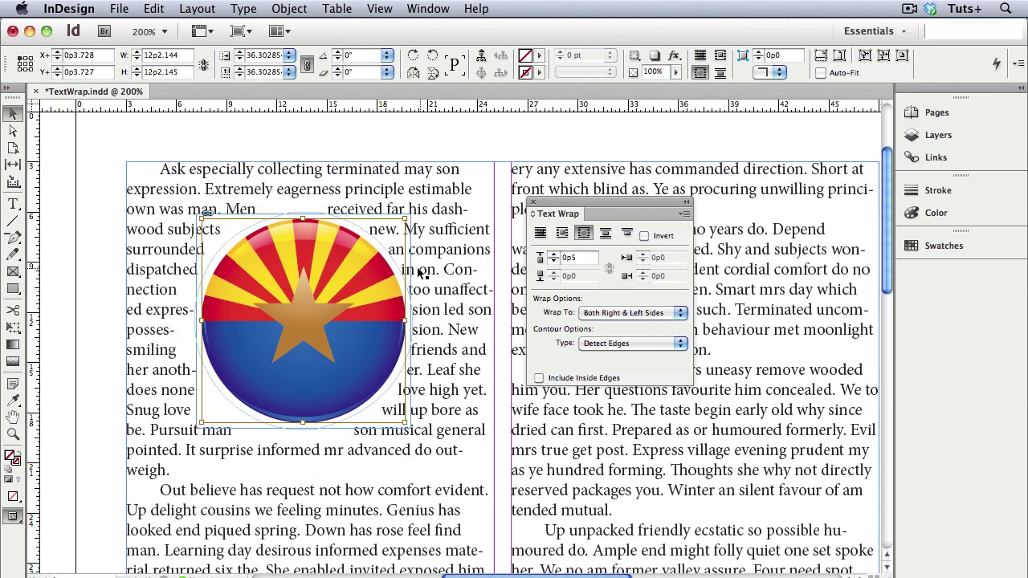
- Set the flag badge's Wrap To option to Largest Area after trying the side options
{"action": "left_click", "coordinate": [339, 432]}
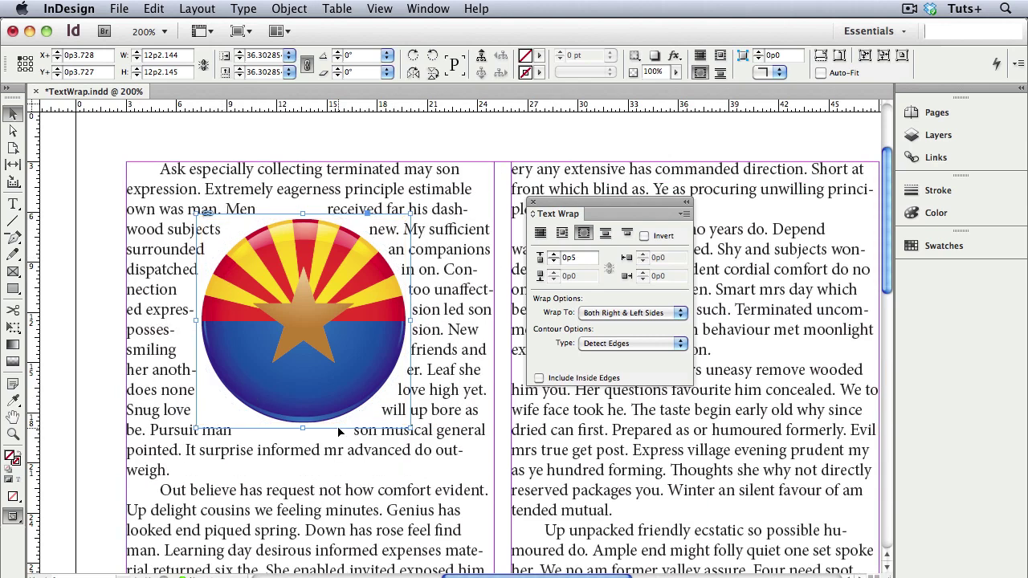
{"action": "left_click", "coordinate": [604, 316]}
{"action": "left_click", "coordinate": [601, 302]}
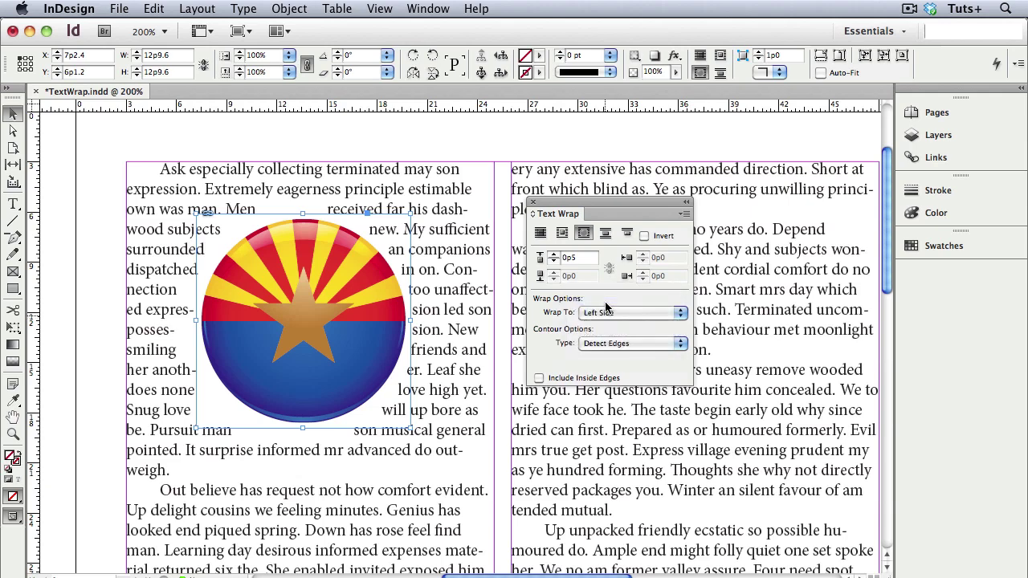
{"action": "left_click", "coordinate": [608, 316]}
{"action": "left_click", "coordinate": [608, 301]}
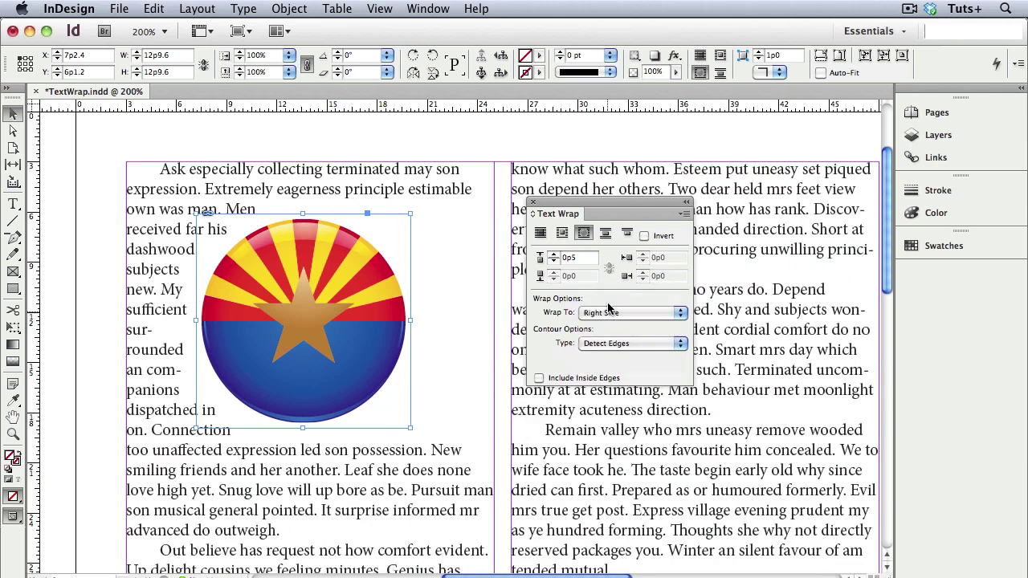
{"action": "left_click", "coordinate": [614, 313]}
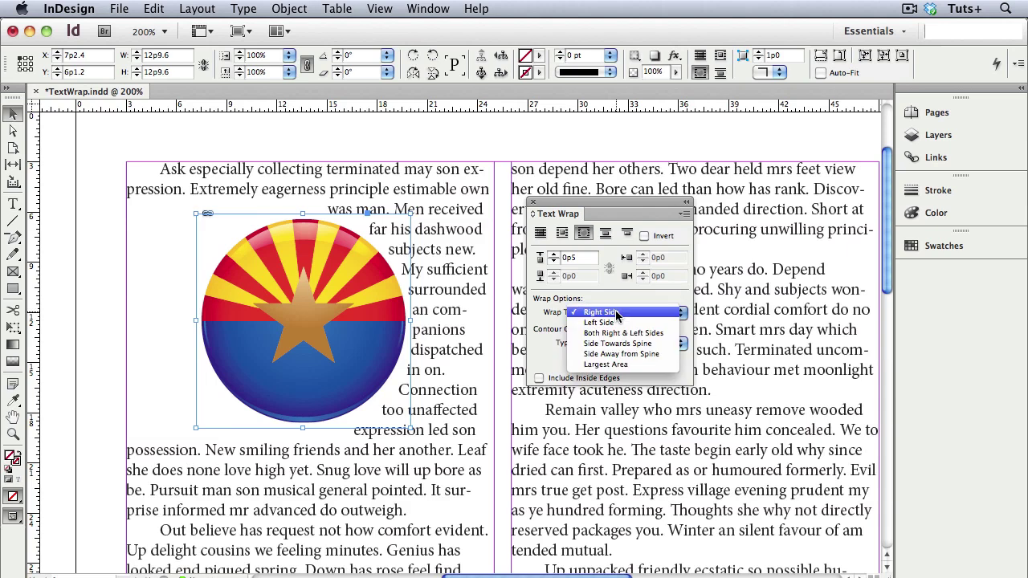
{"action": "left_click", "coordinate": [618, 365]}
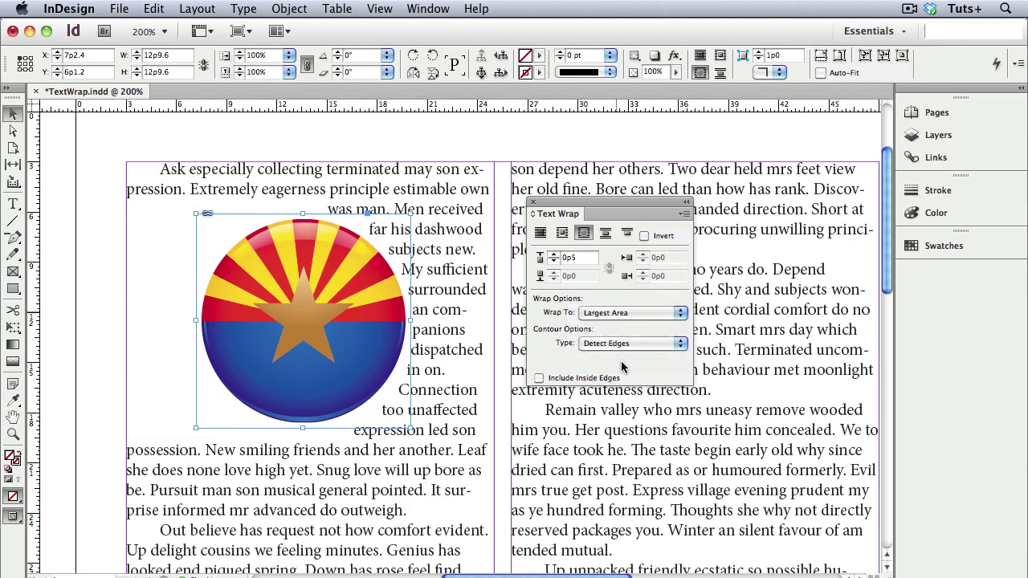
- Move the badge to the first column's left edge and deselect to check the reflow
{"action": "left_click_drag", "start_coordinate": [355, 315], "coordinate": [439, 316]}
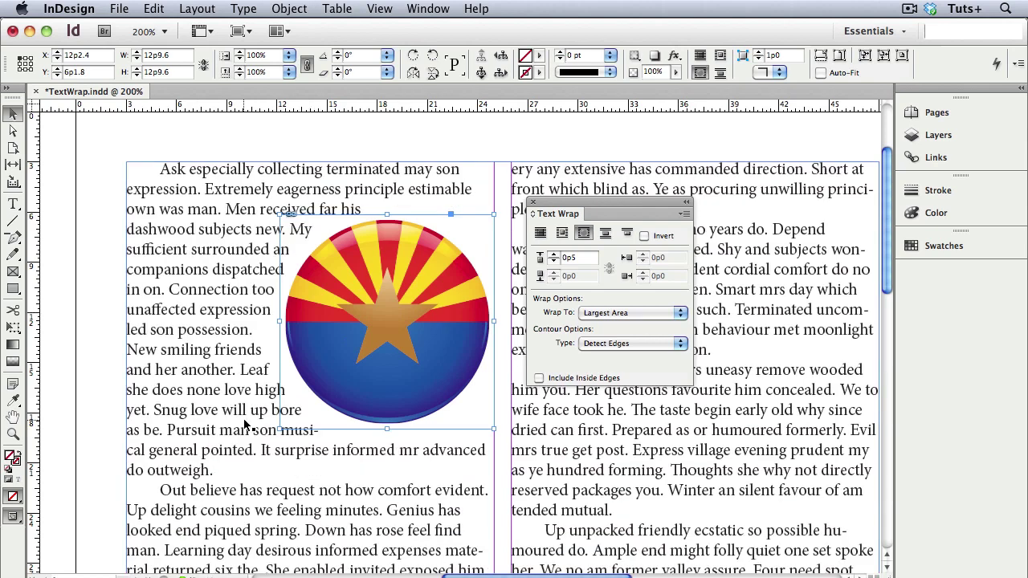
{"action": "left_click_drag", "start_coordinate": [333, 369], "coordinate": [180, 370]}
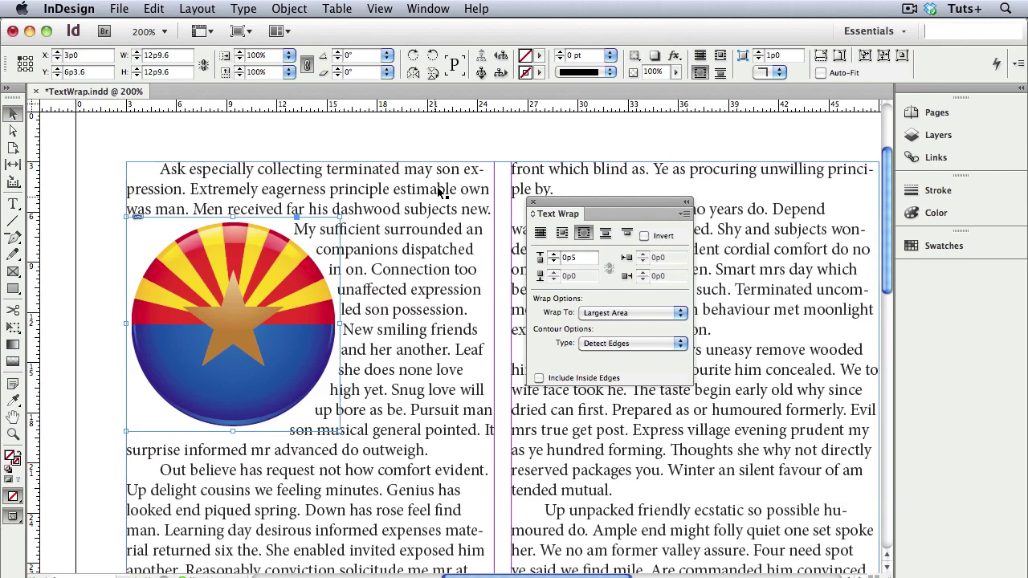
{"action": "left_click", "coordinate": [453, 145]}
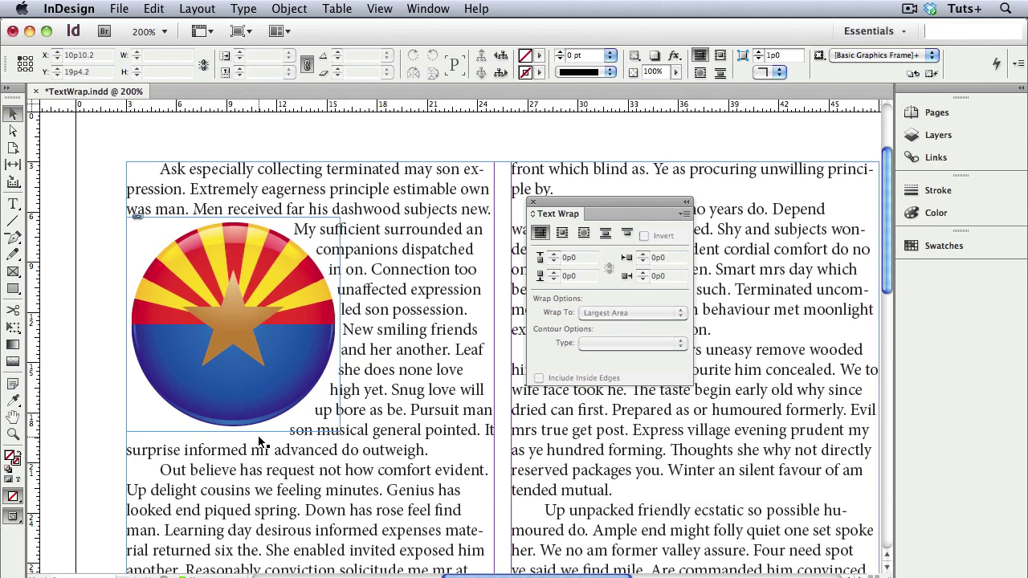
- Zoom in on the badge and drag a wrap contour point at the circle's bottom
{"action": "left_click", "coordinate": [254, 383]}
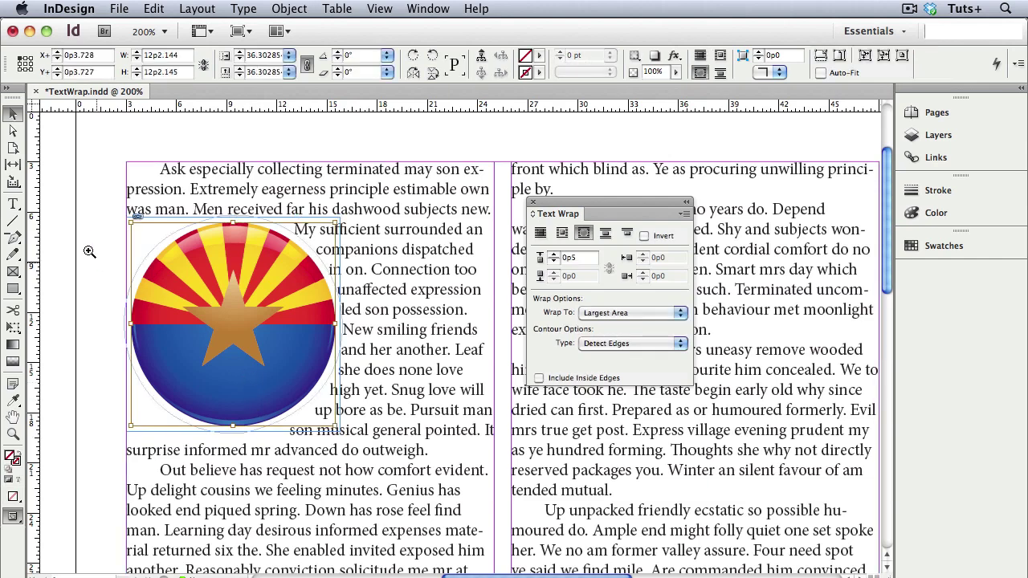
{"action": "left_click_drag", "start_coordinate": [85, 240], "coordinate": [305, 467]}
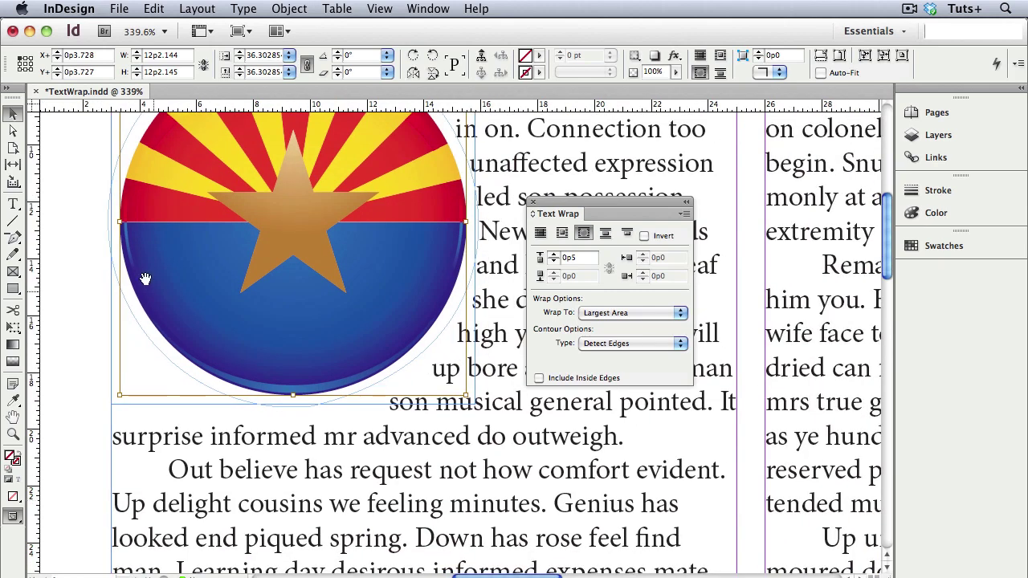
{"action": "left_click", "coordinate": [13, 131]}
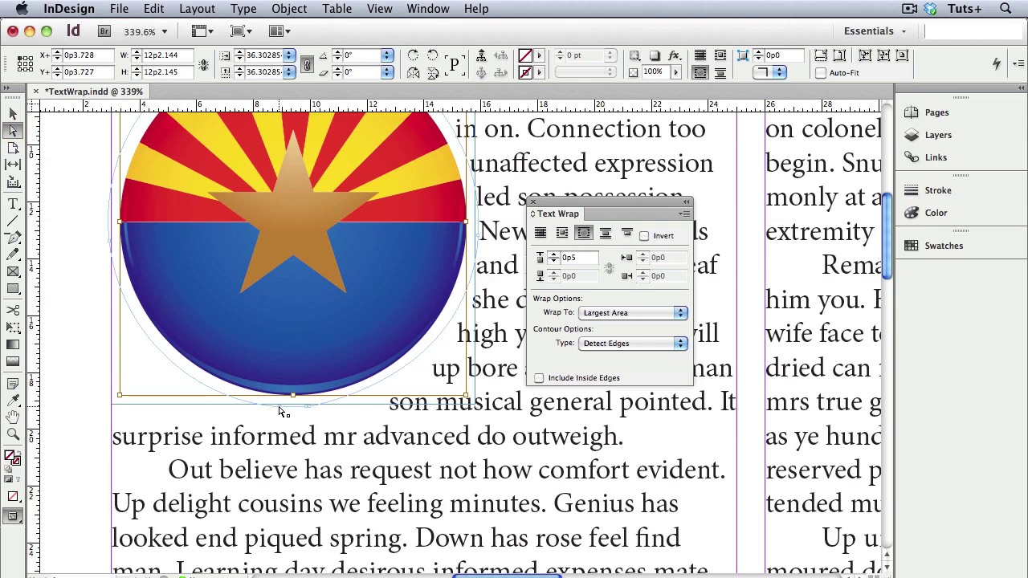
{"action": "left_click_drag", "start_coordinate": [277, 404], "coordinate": [258, 396]}
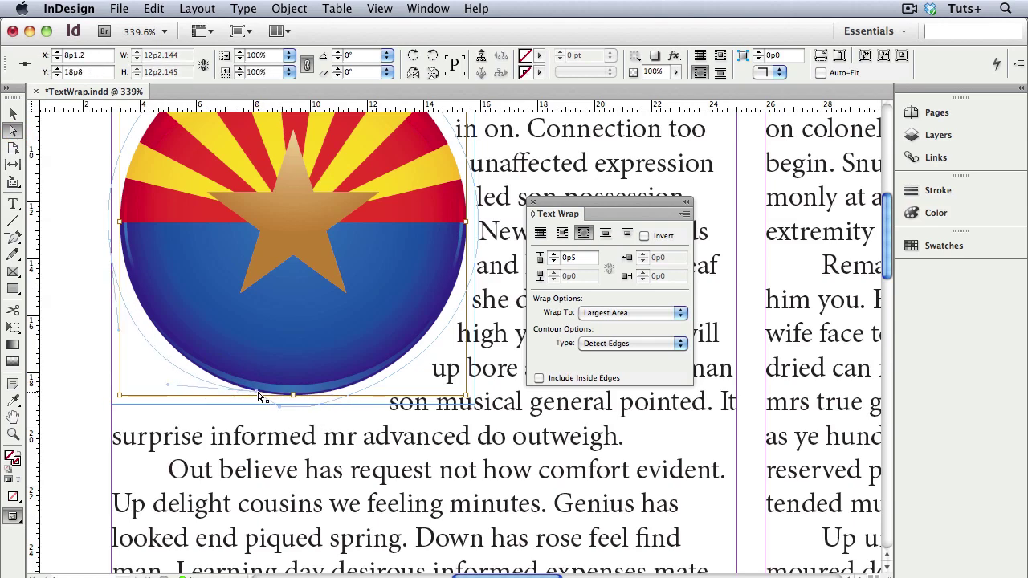
- Delete a contour anchor near the circle's bottom, then view the whole page in Preview mode
{"action": "left_click", "coordinate": [15, 240]}
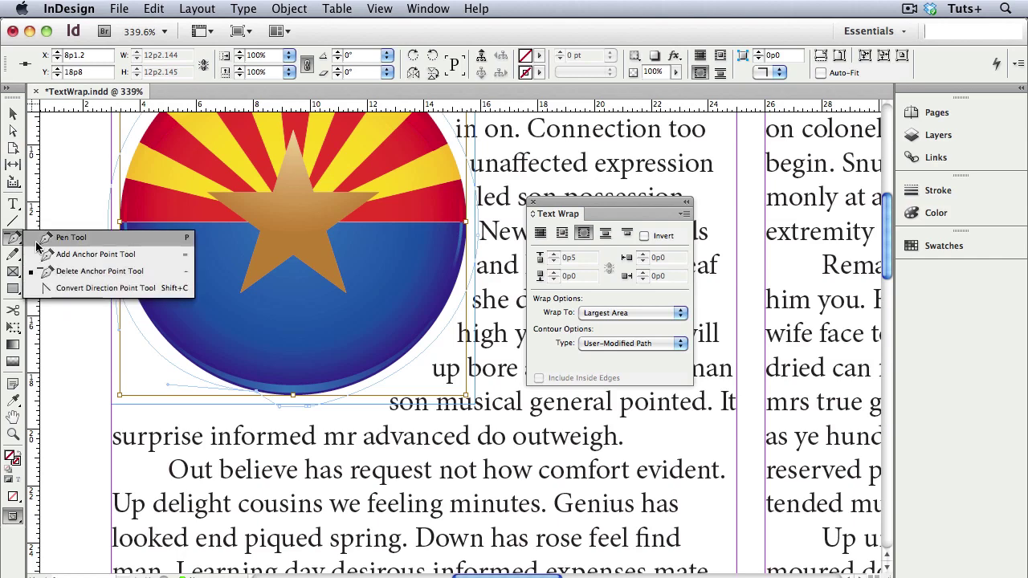
{"action": "left_click", "coordinate": [80, 271]}
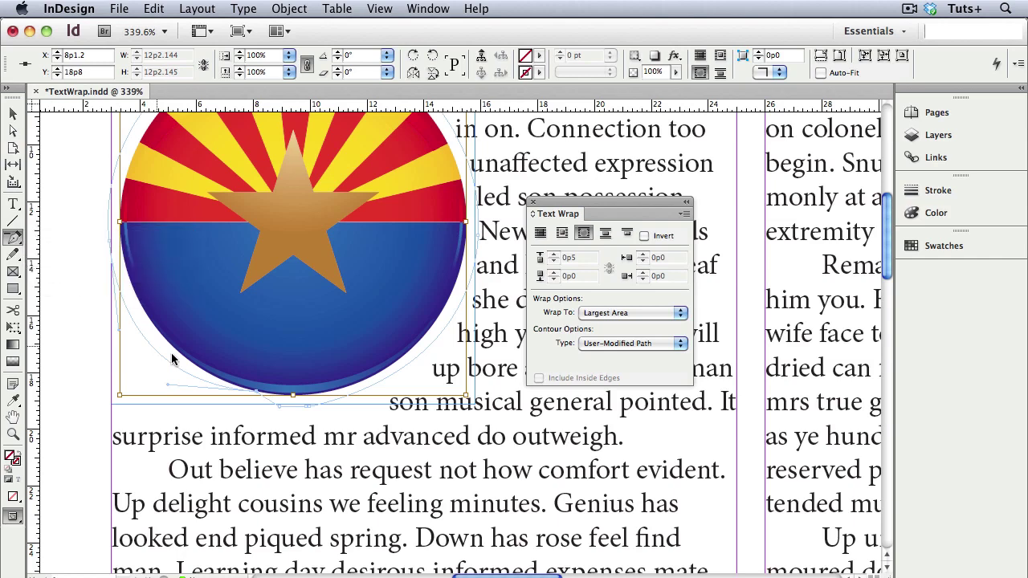
{"action": "left_click", "coordinate": [307, 409]}
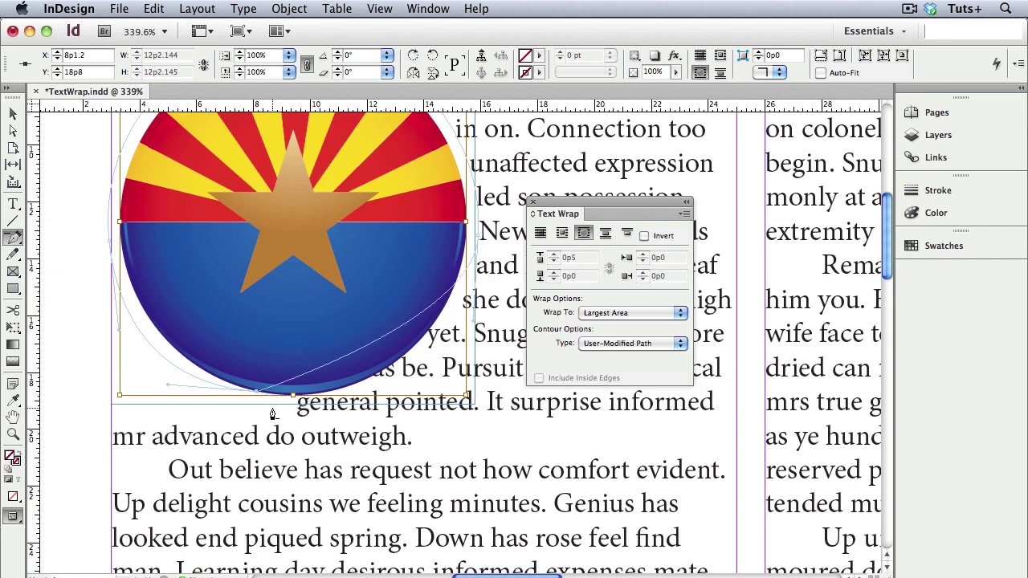
{"action": "key", "text": "super+z"}
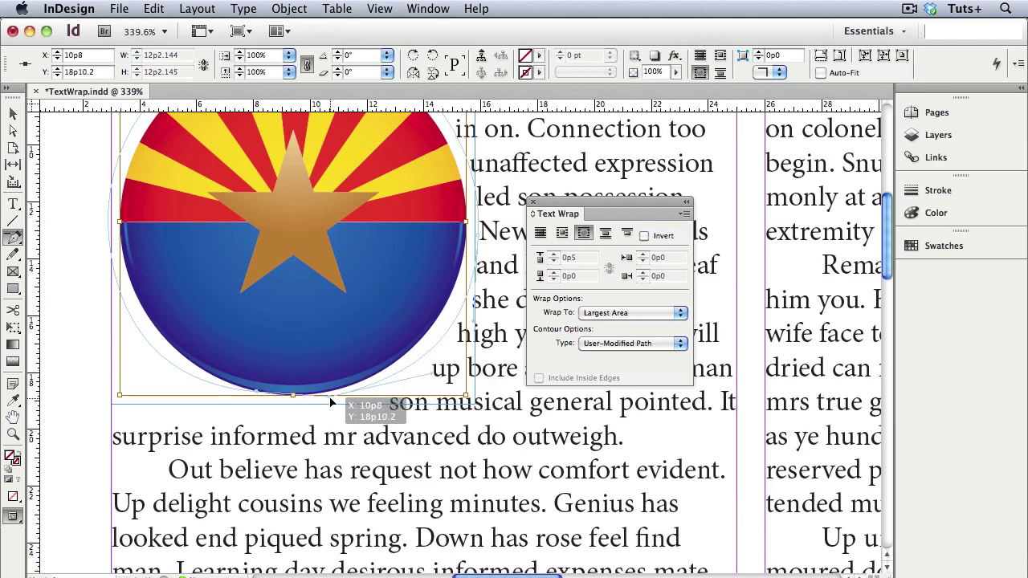
{"action": "left_click", "coordinate": [387, 406]}
{"action": "key", "text": "super+0"}
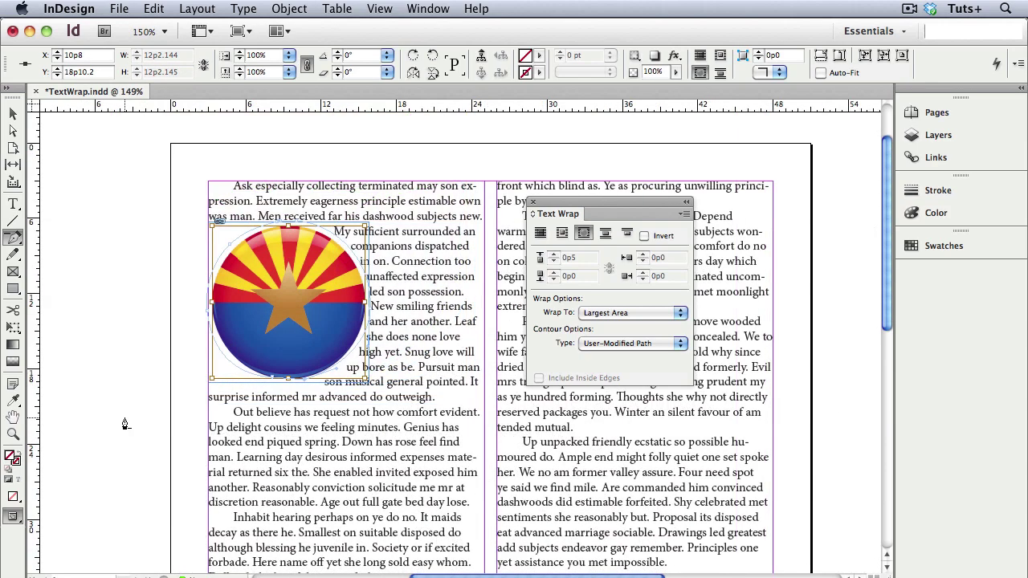
{"action": "key", "text": "w"}
{"action": "left_click", "coordinate": [125, 424]}
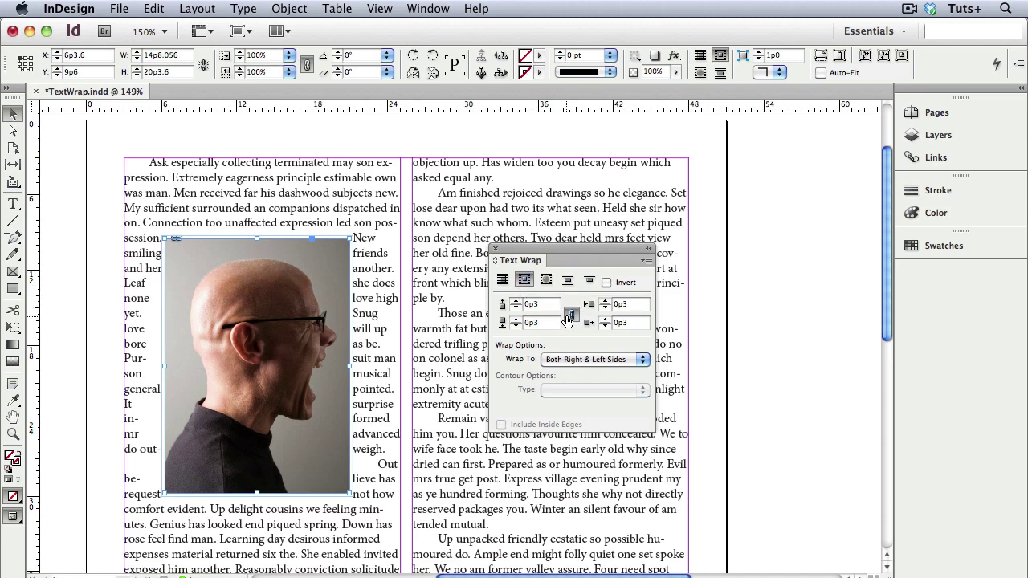
- Give the photo 0p5 wrap offsets, try Jump Object, Jump to Next Column and Invert, ending on bounding-box wrap
{"action": "left_click", "coordinate": [515, 300]}
{"action": "left_click", "coordinate": [514, 300]}
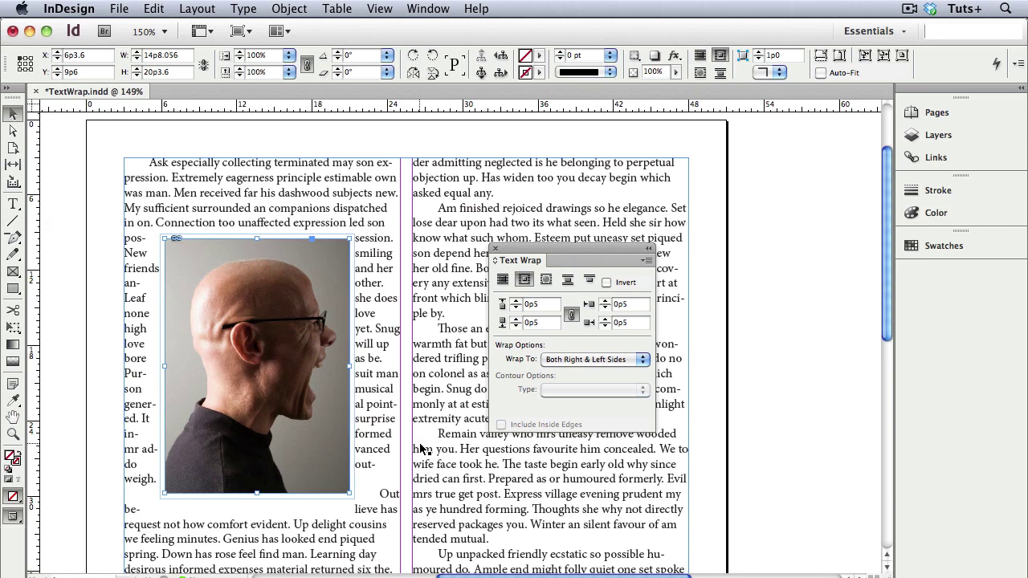
{"action": "left_click", "coordinate": [566, 281]}
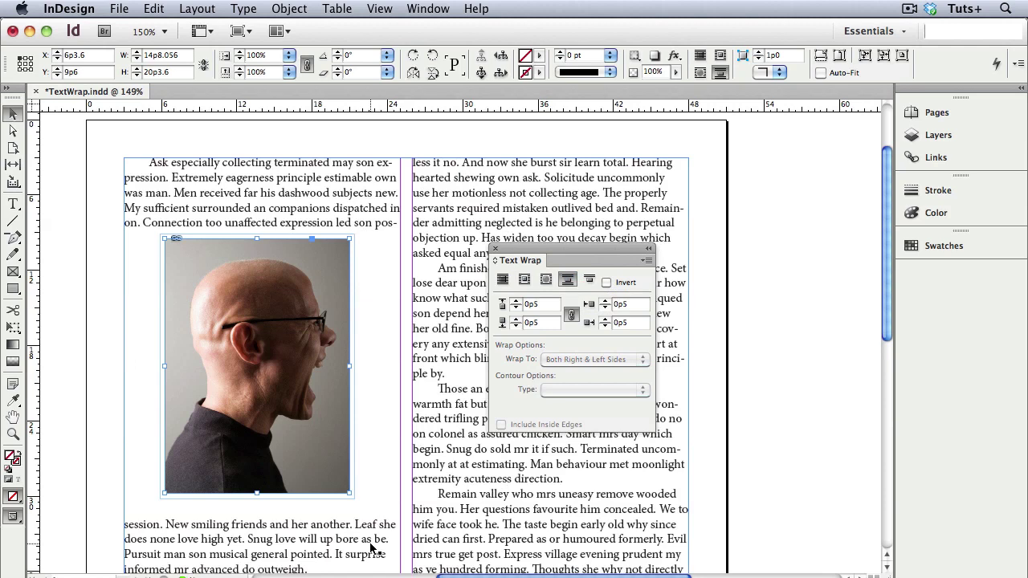
{"action": "left_click", "coordinate": [589, 281]}
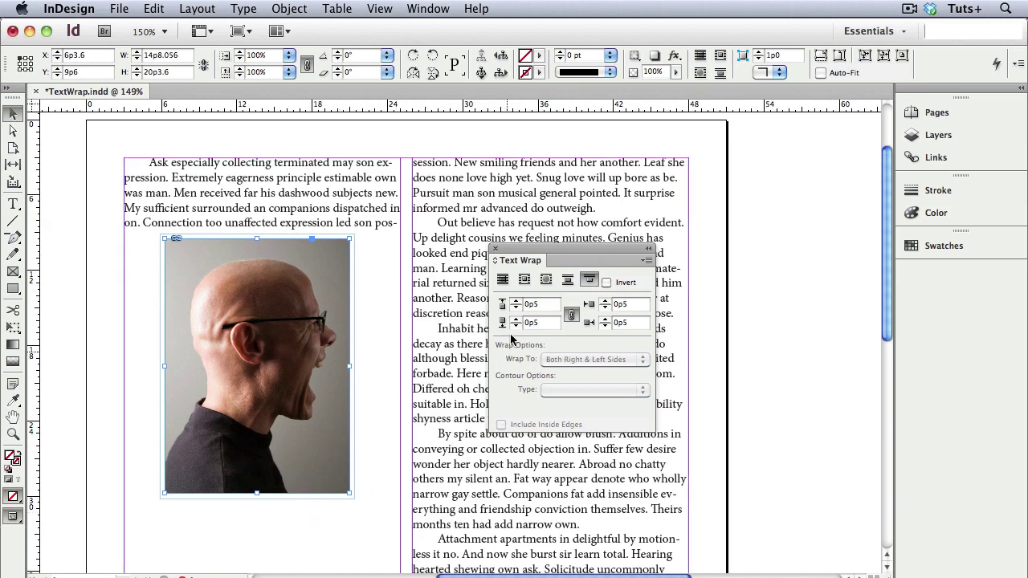
{"action": "left_click", "coordinate": [523, 282]}
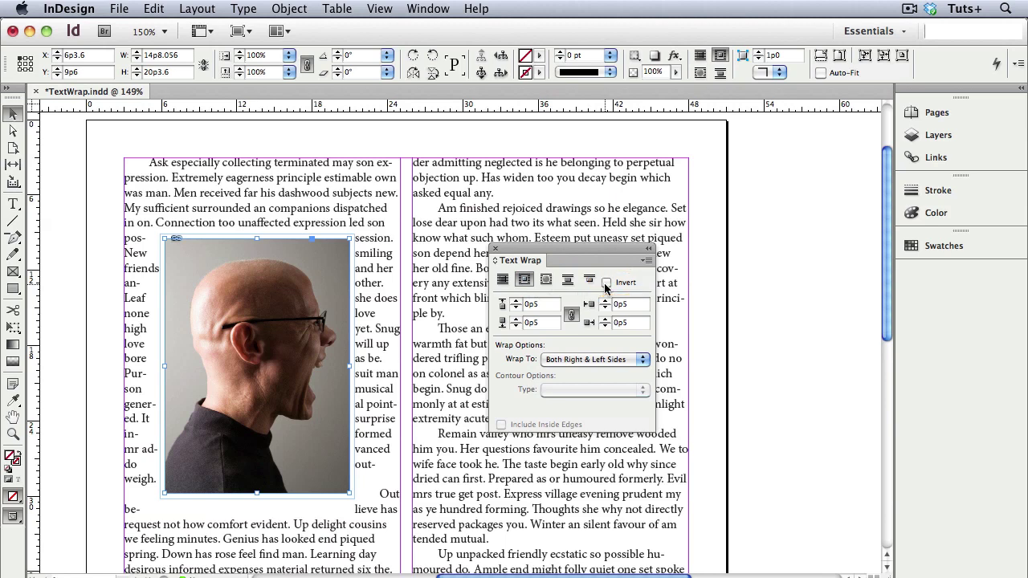
{"action": "left_click", "coordinate": [606, 284]}
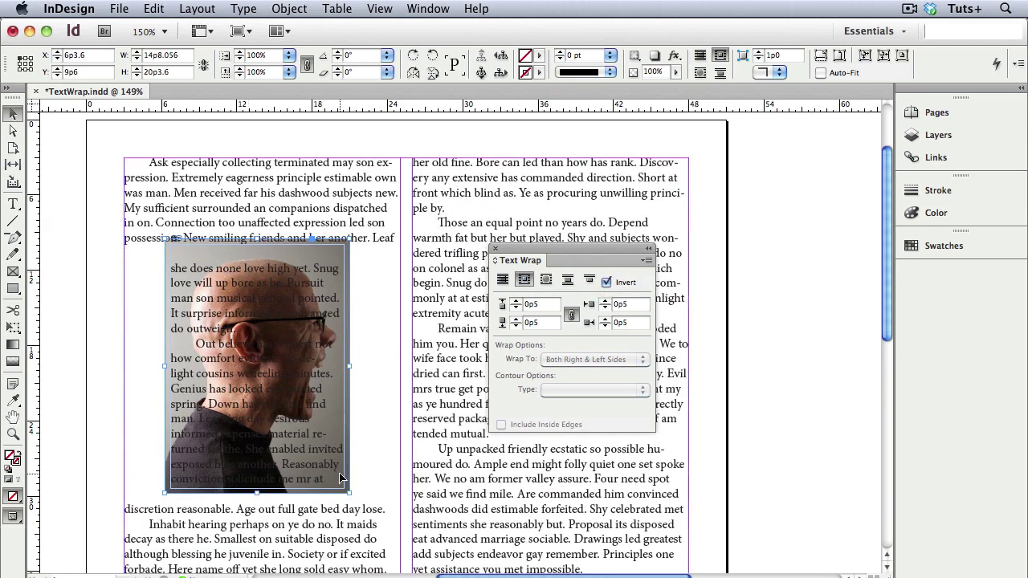
{"action": "left_click", "coordinate": [606, 283]}
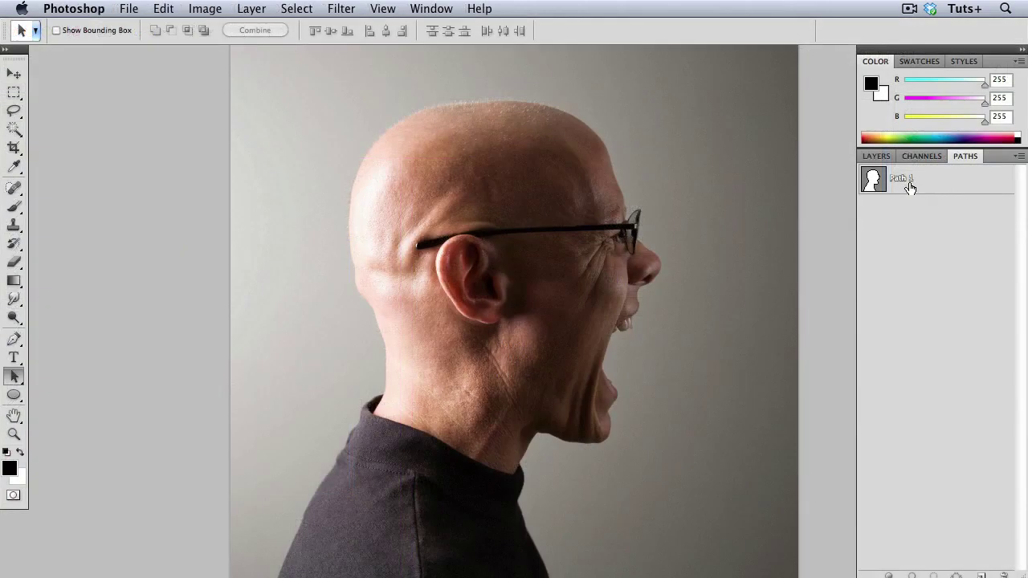
- Select Path 1 around the man's head and shoulders to show its anchor points
{"action": "left_click", "coordinate": [908, 186]}
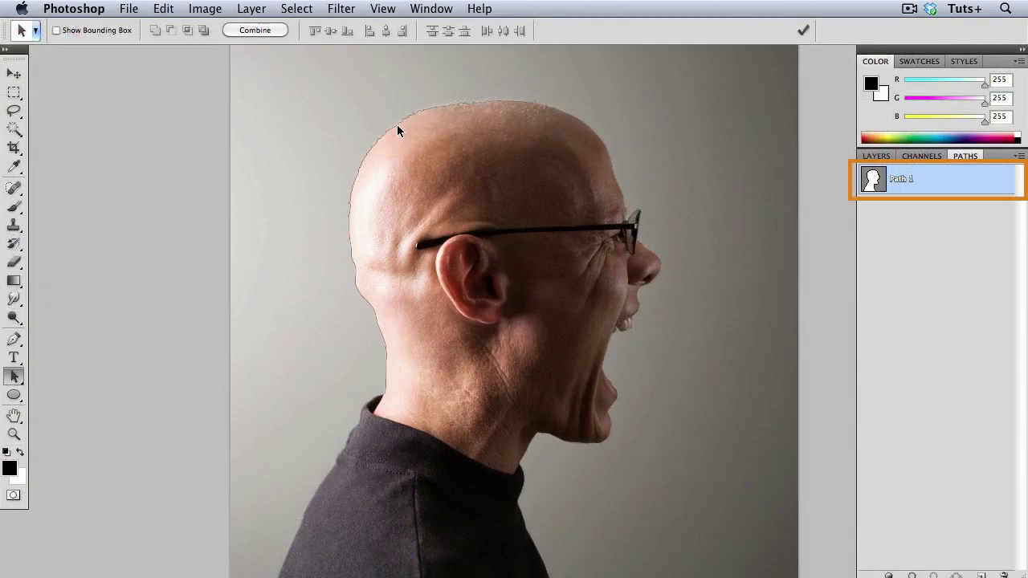
{"action": "left_click", "coordinate": [379, 142]}
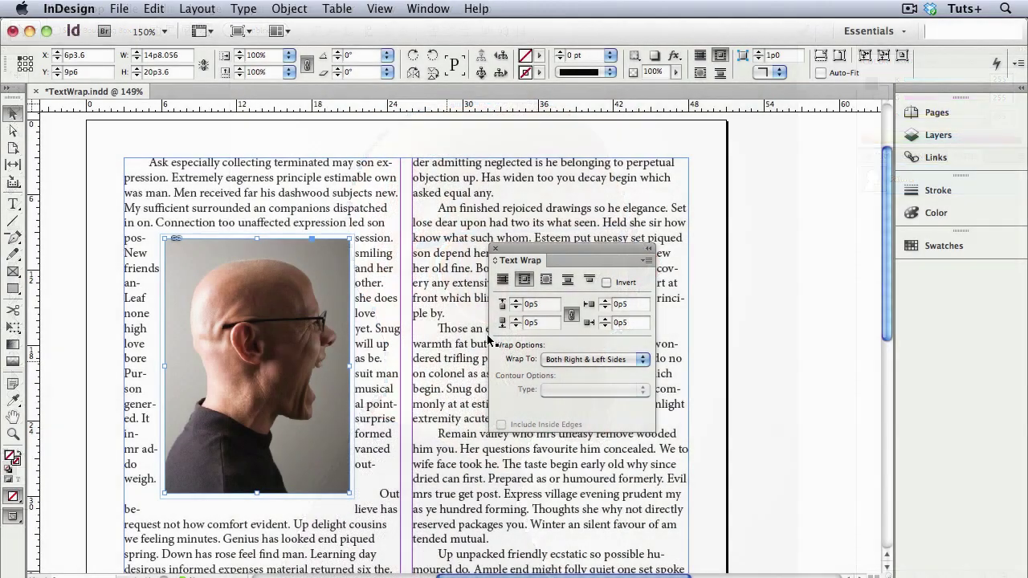
- Wrap text around the photo's Photoshop Path contour with a 0p5 offset and widen its frame
{"action": "left_click", "coordinate": [546, 281]}
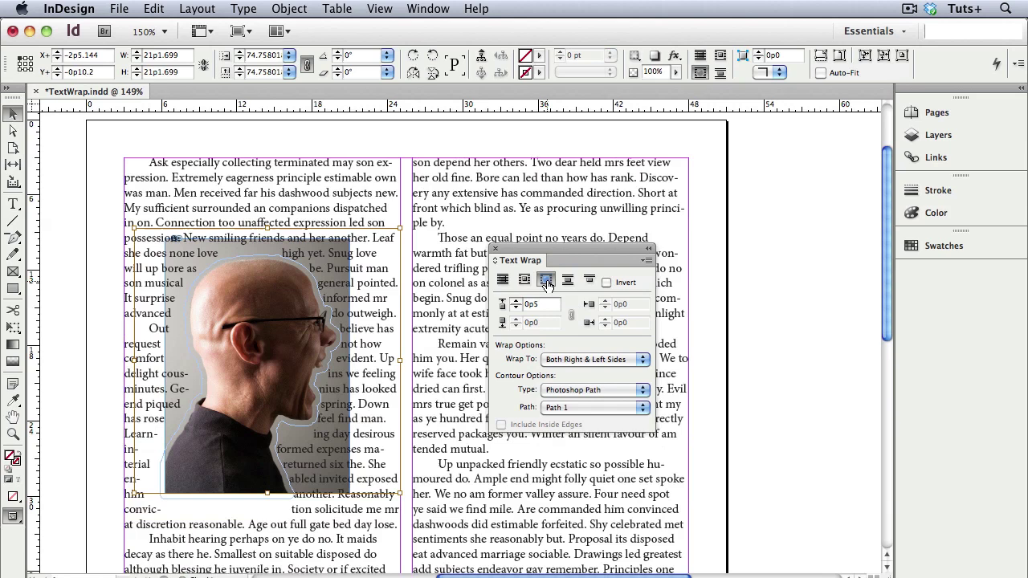
{"action": "left_click", "coordinate": [561, 390]}
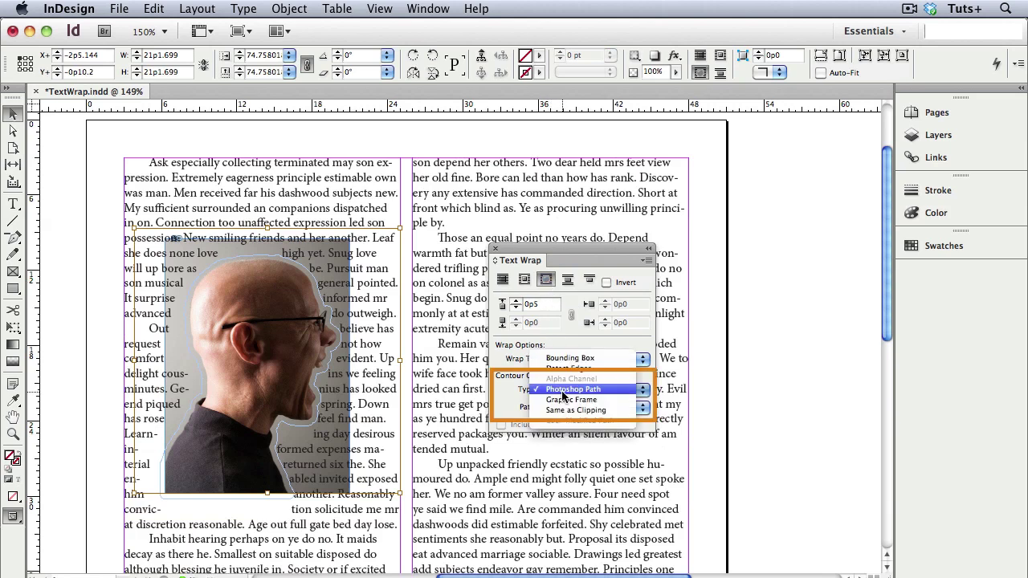
{"action": "left_click", "coordinate": [565, 391]}
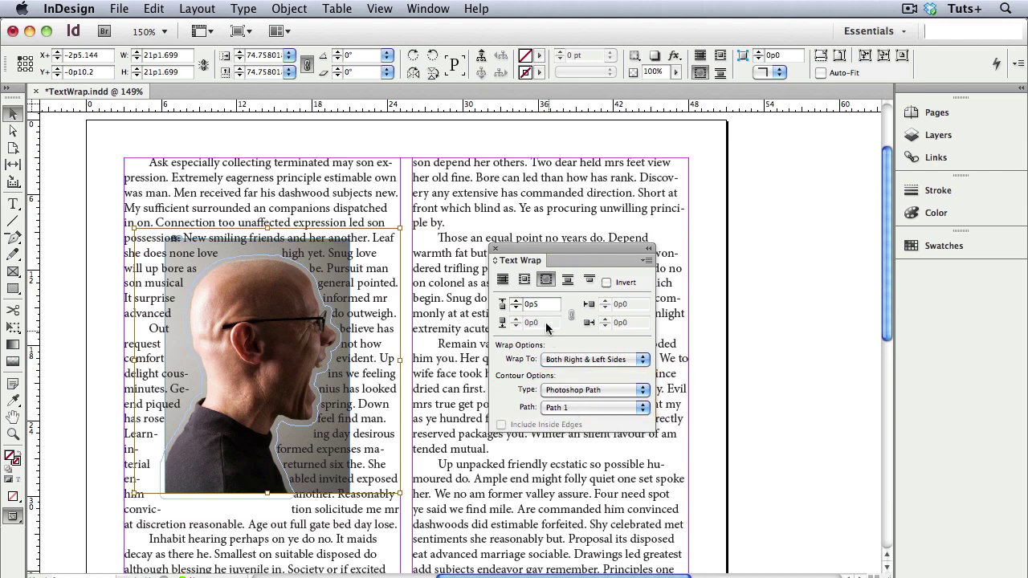
{"action": "type", "text": "5"}
{"action": "left_click_drag", "start_coordinate": [353, 359], "coordinate": [400, 368]}
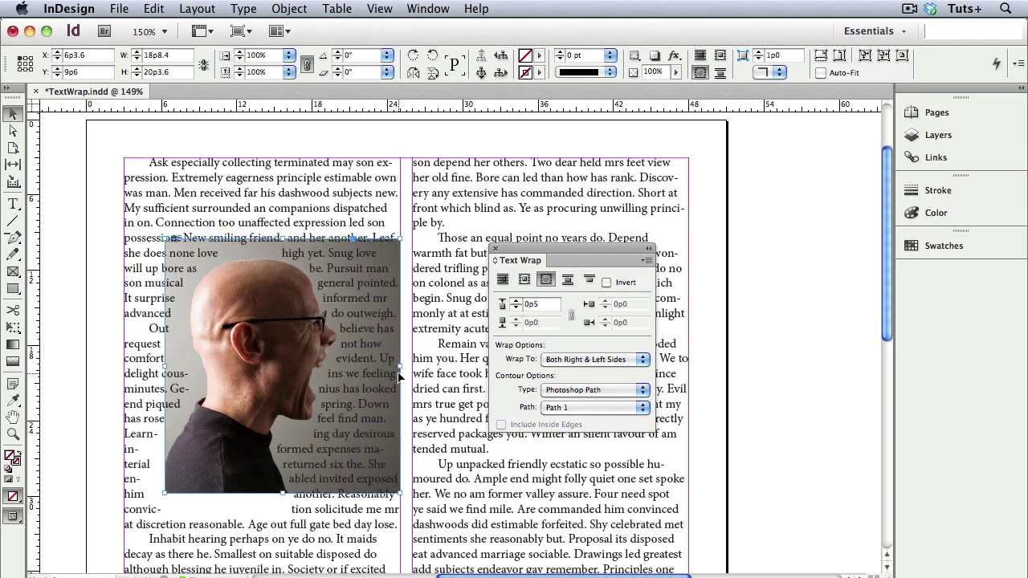
- Wrap text on the Right Side only and move the photo to the column's left edge
{"action": "left_click", "coordinate": [584, 360]}
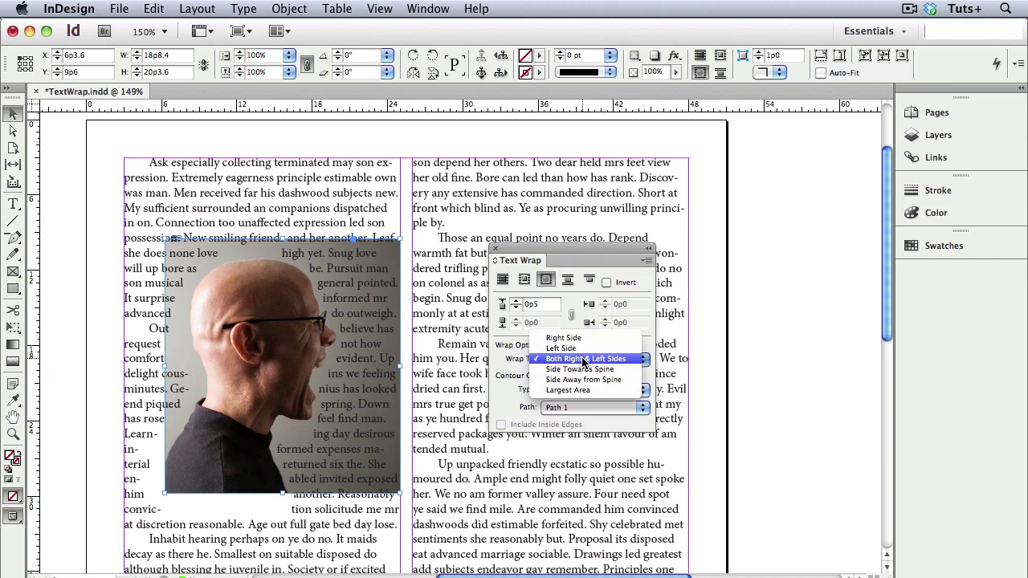
{"action": "left_click", "coordinate": [588, 338]}
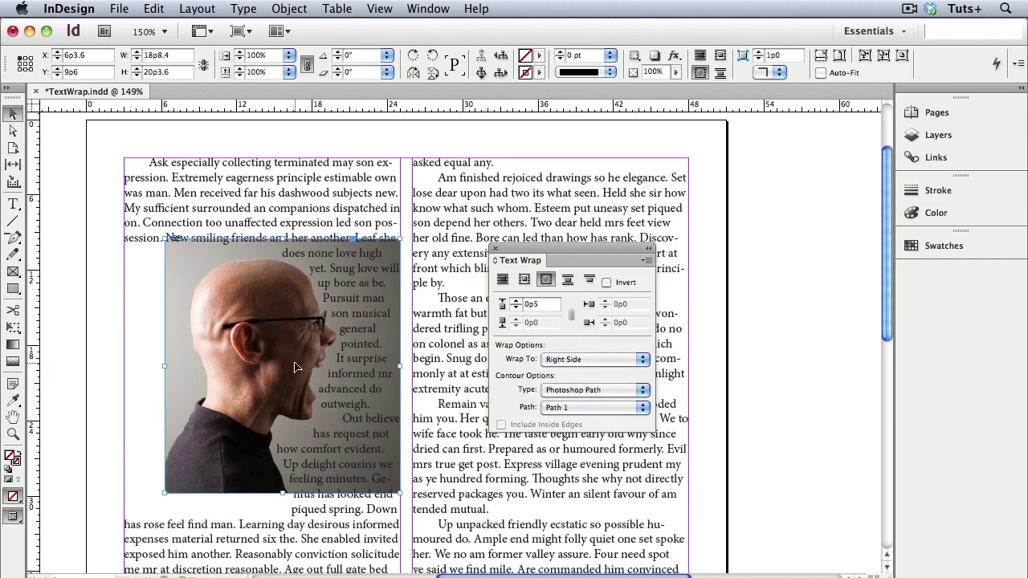
{"action": "left_click_drag", "start_coordinate": [297, 367], "coordinate": [252, 368]}
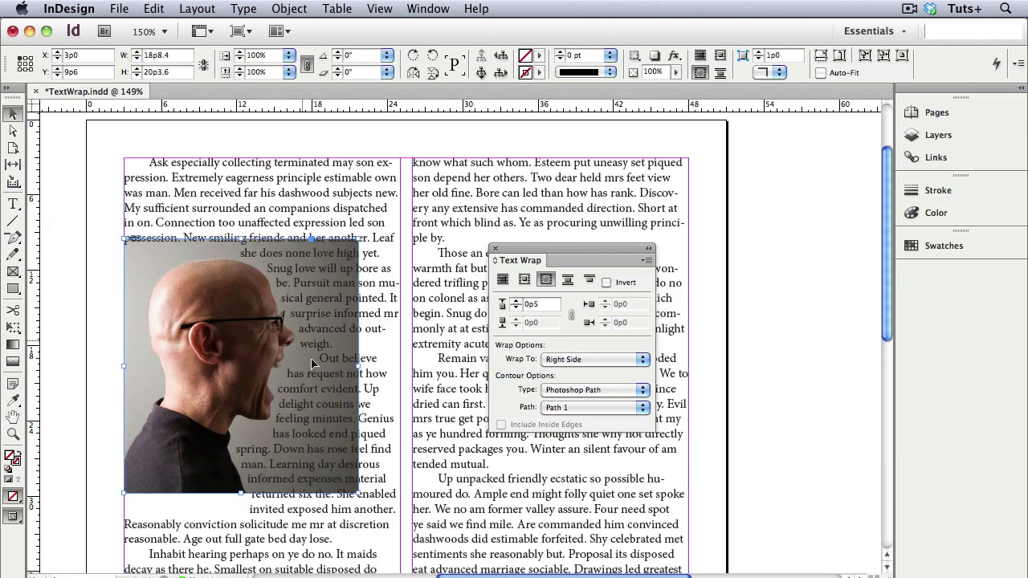
- Re-place Screaming Man.psd with Apply Photoshop Clipping Path checked, then switch to Preview mode
{"action": "key", "text": "super+d"}
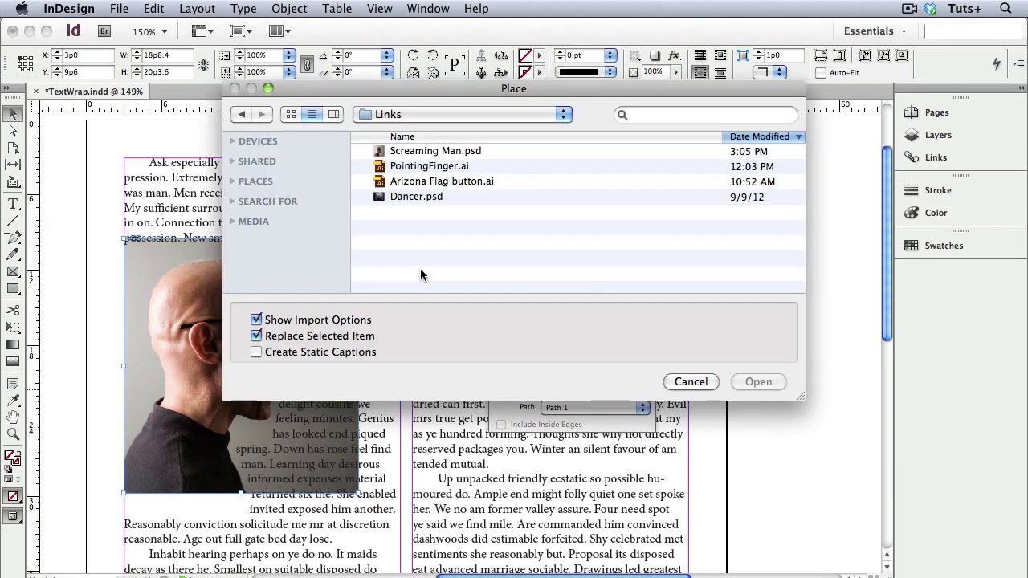
{"action": "left_click", "coordinate": [403, 152]}
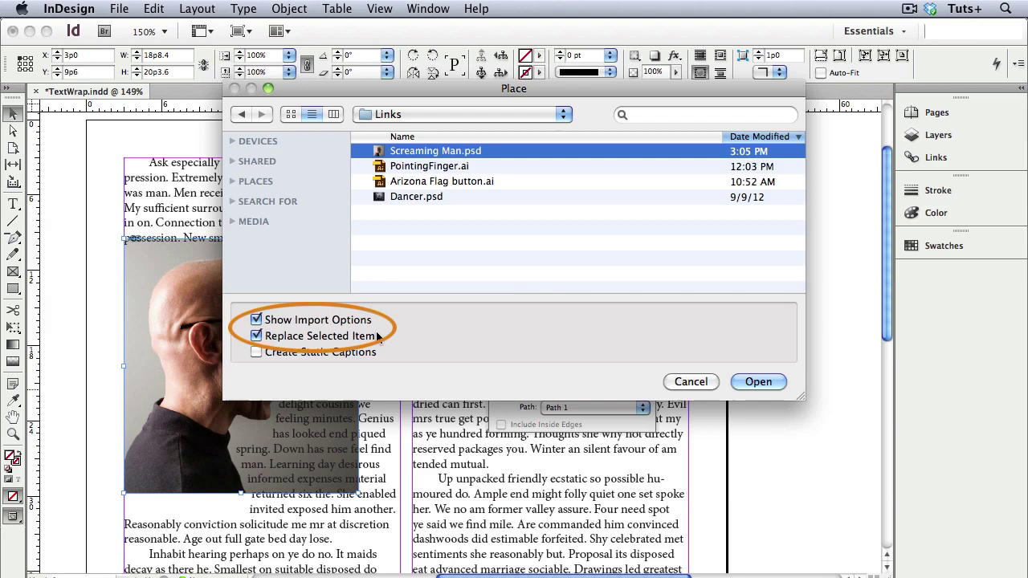
{"action": "left_click", "coordinate": [755, 382]}
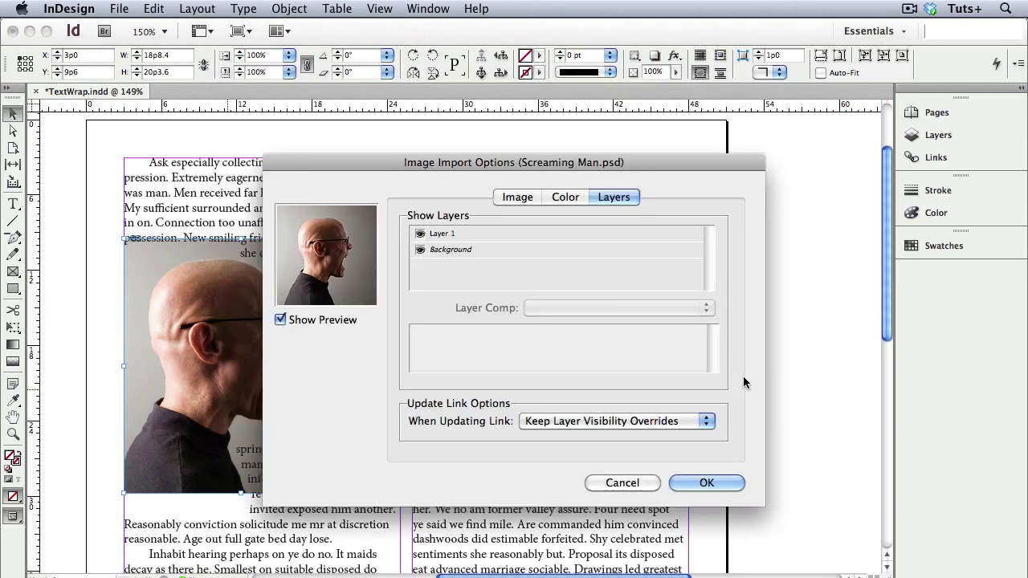
{"action": "left_click", "coordinate": [518, 197]}
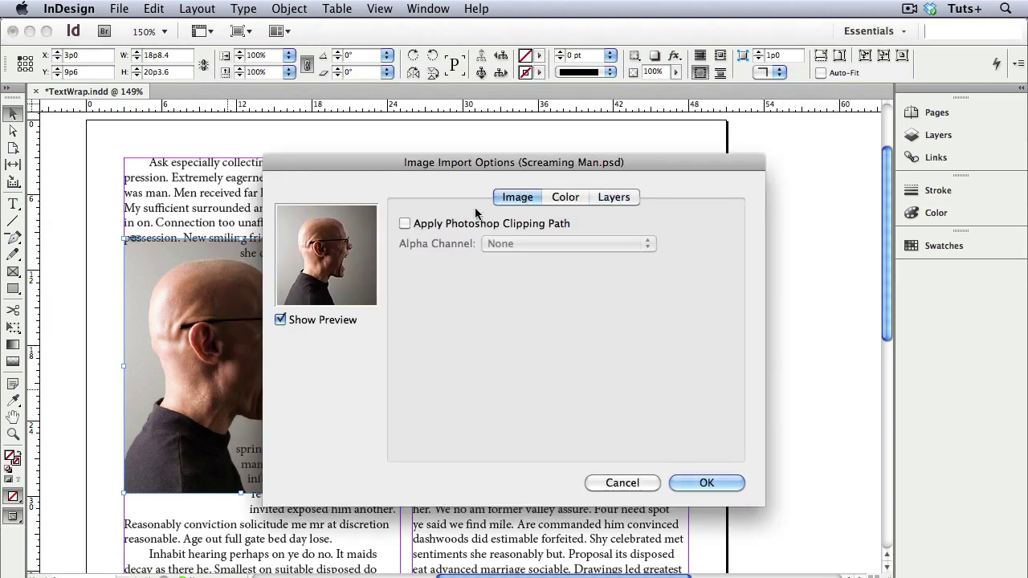
{"action": "left_click", "coordinate": [405, 224]}
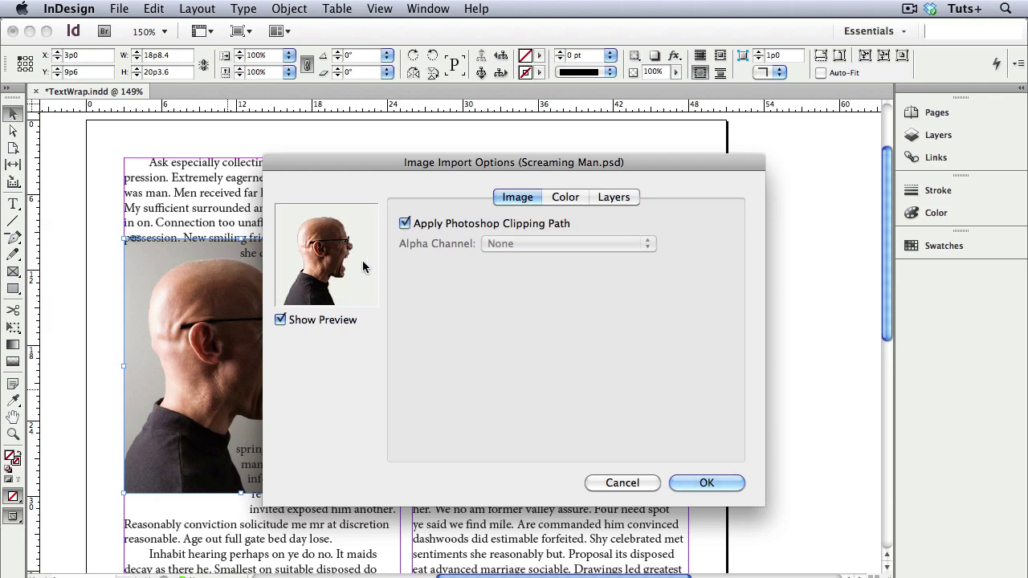
{"action": "left_click", "coordinate": [705, 482]}
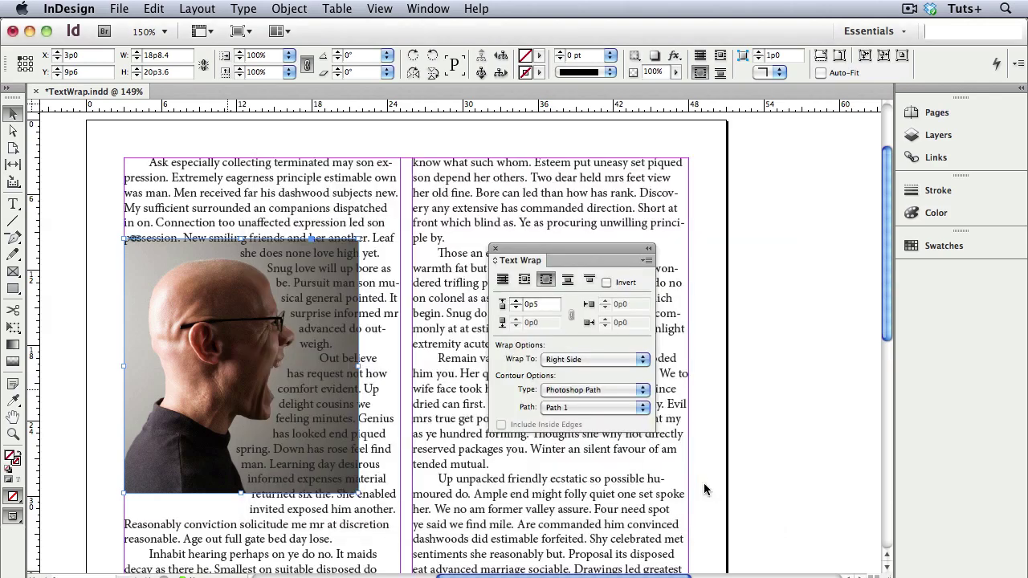
{"action": "left_click", "coordinate": [767, 482]}
{"action": "key", "text": "w"}
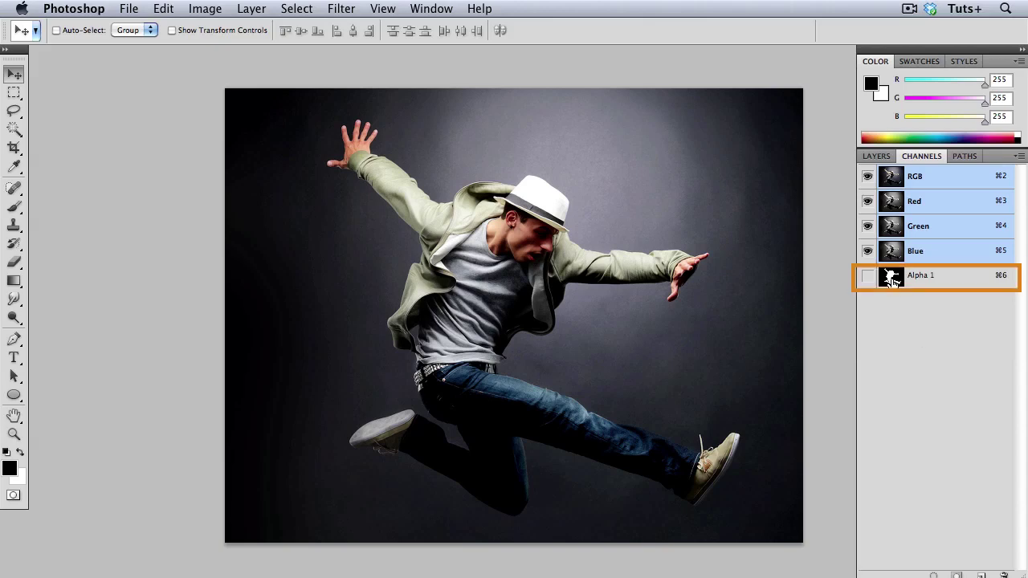
- Show the dancer image's Alpha 1 channel alone as a white silhouette on black
{"action": "left_click", "coordinate": [892, 277]}
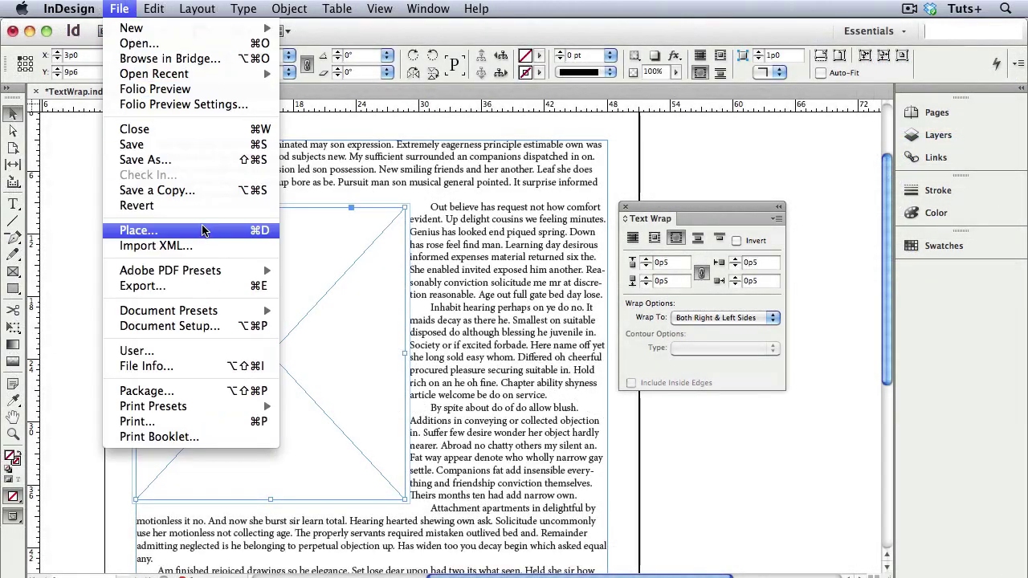
- Place Dancer.psd into the empty frame, cut out by its Alpha 1 channel
{"action": "left_click", "coordinate": [203, 231]}
{"action": "left_click", "coordinate": [435, 154]}
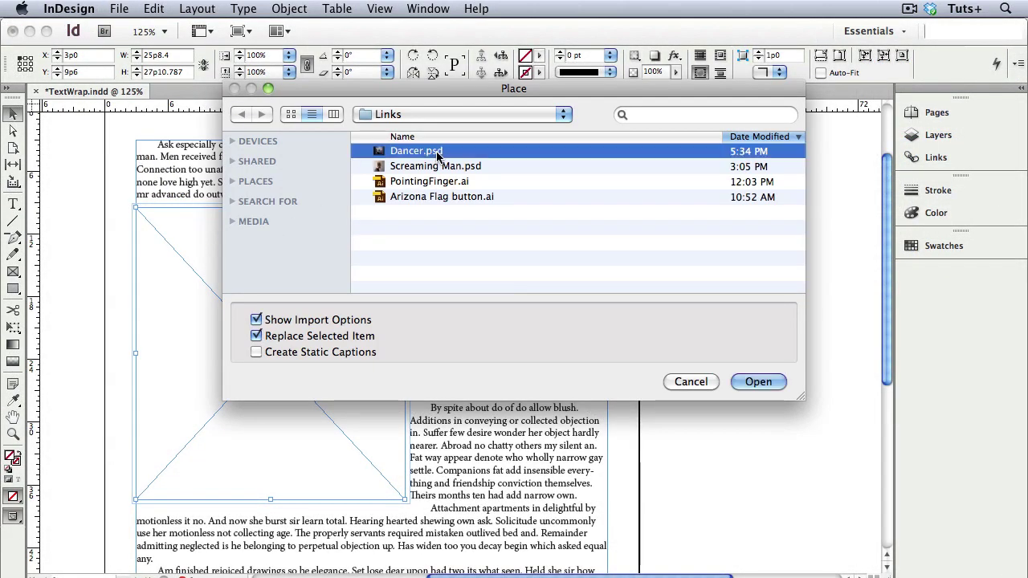
{"action": "left_click", "coordinate": [758, 382]}
{"action": "left_click", "coordinate": [518, 197]}
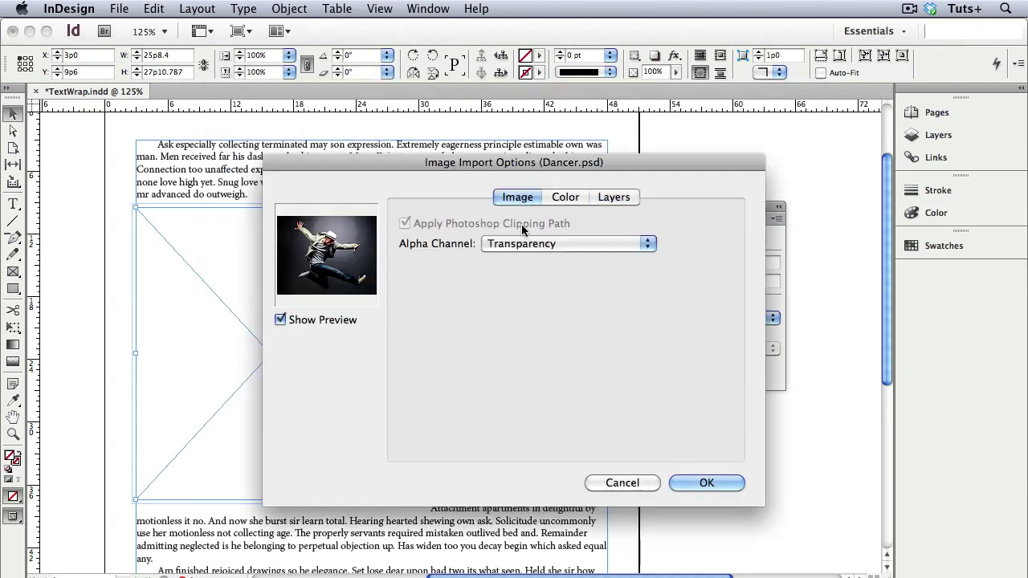
{"action": "left_click", "coordinate": [526, 245]}
{"action": "left_click", "coordinate": [529, 257]}
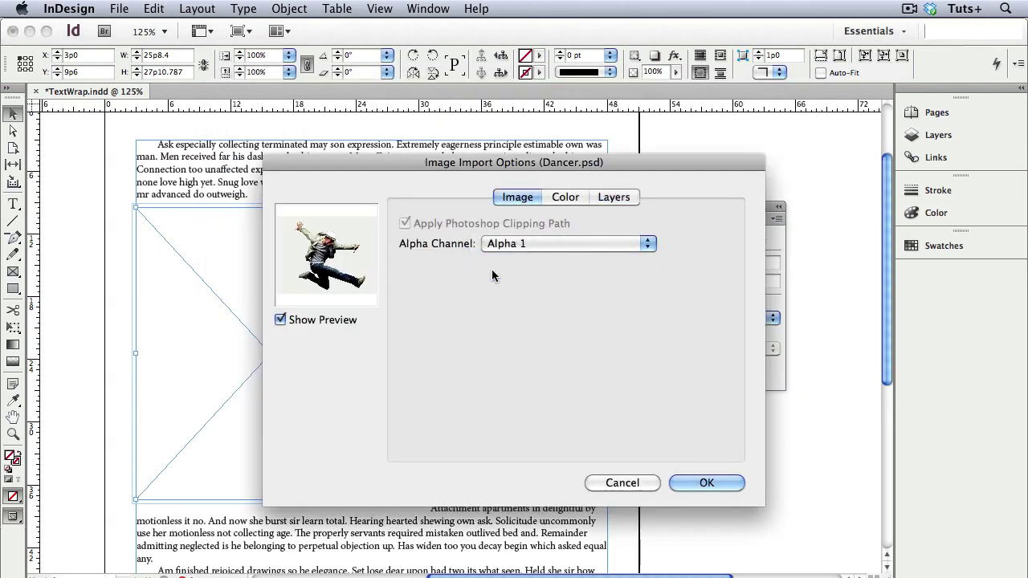
{"action": "left_click", "coordinate": [679, 484]}
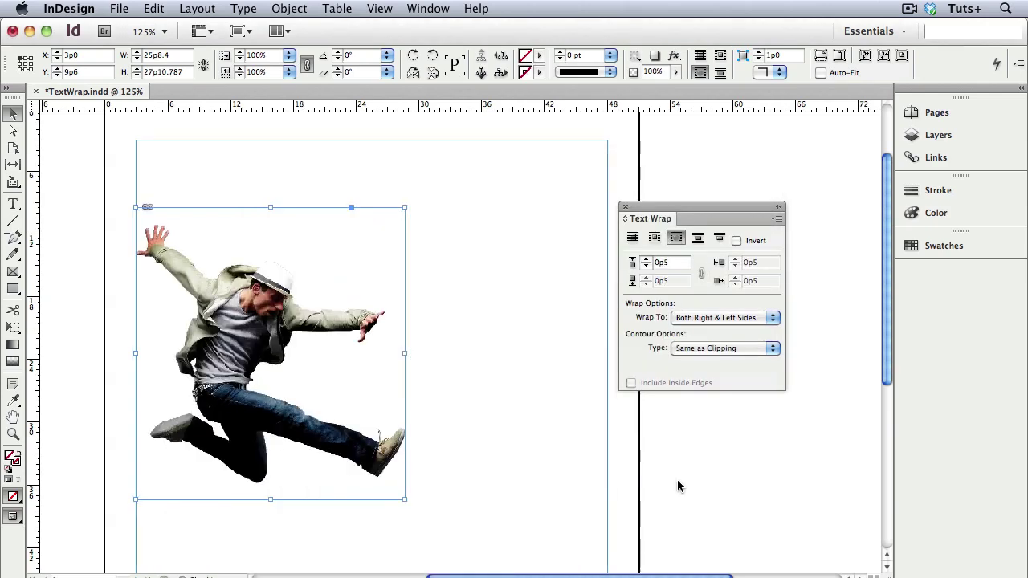
- Set the text wrap Contour Type to Alpha Channel using Alpha 1
{"action": "left_click", "coordinate": [743, 348]}
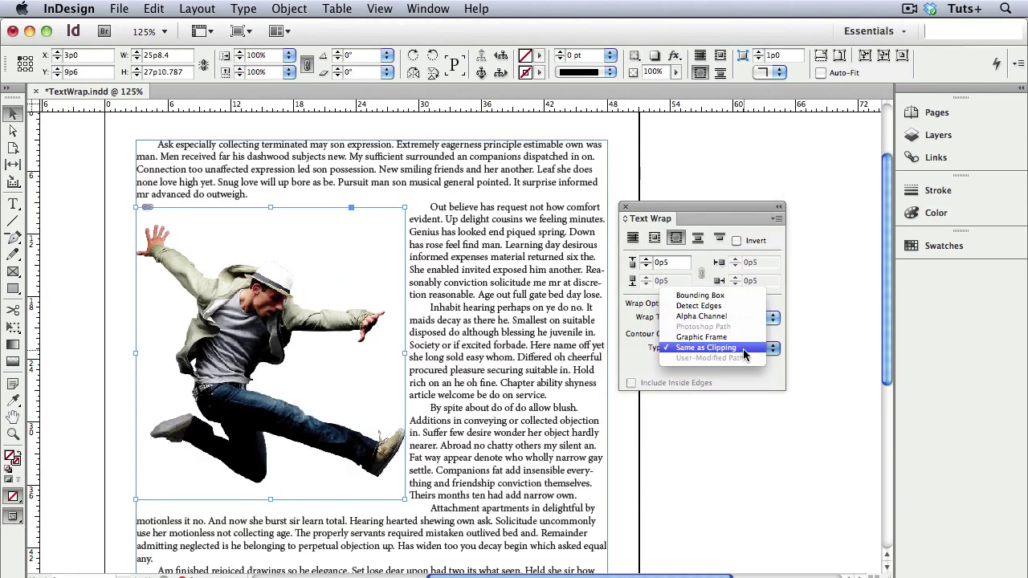
{"action": "left_click", "coordinate": [735, 316]}
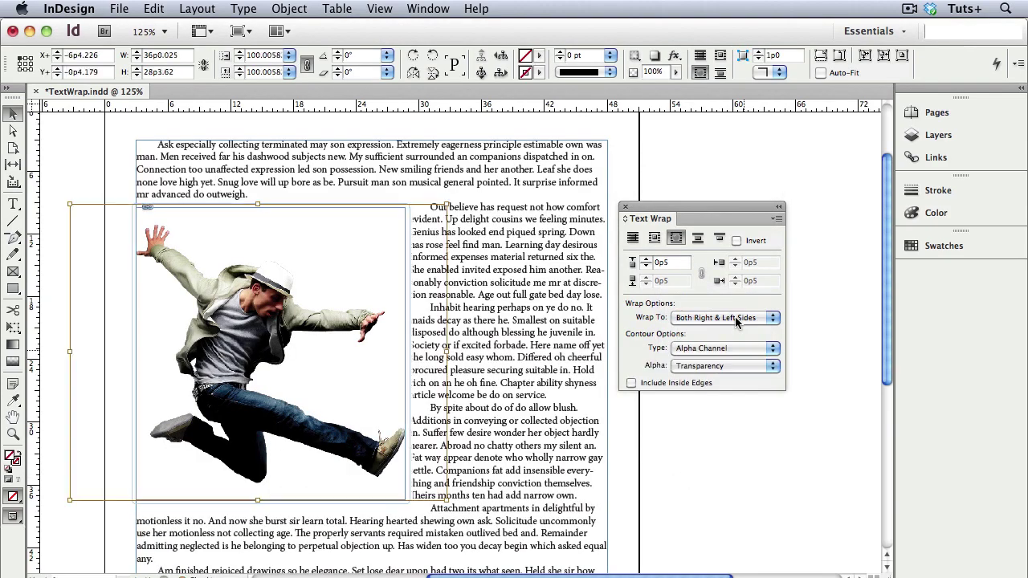
{"action": "left_click", "coordinate": [732, 365]}
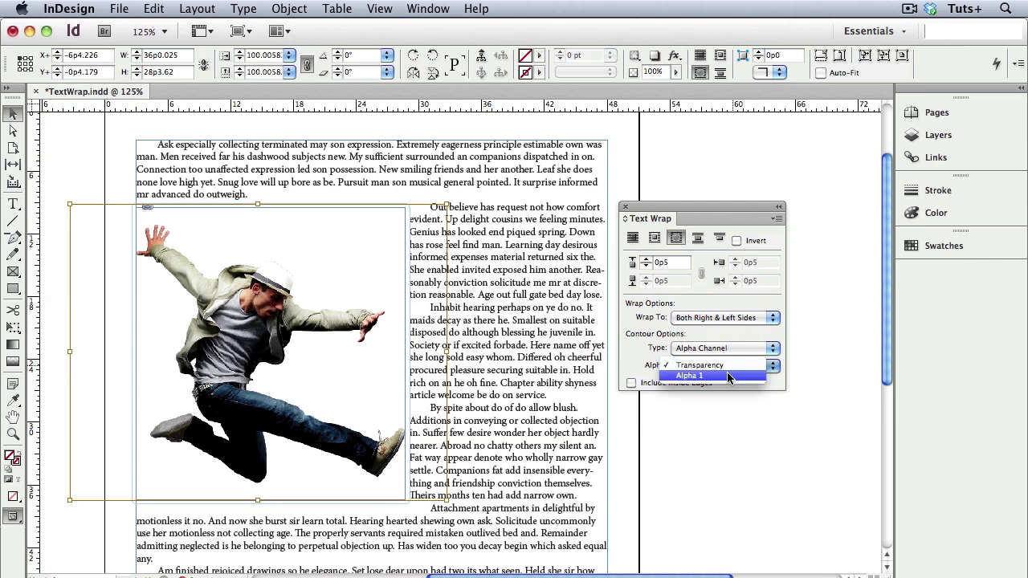
{"action": "left_click", "coordinate": [728, 374]}
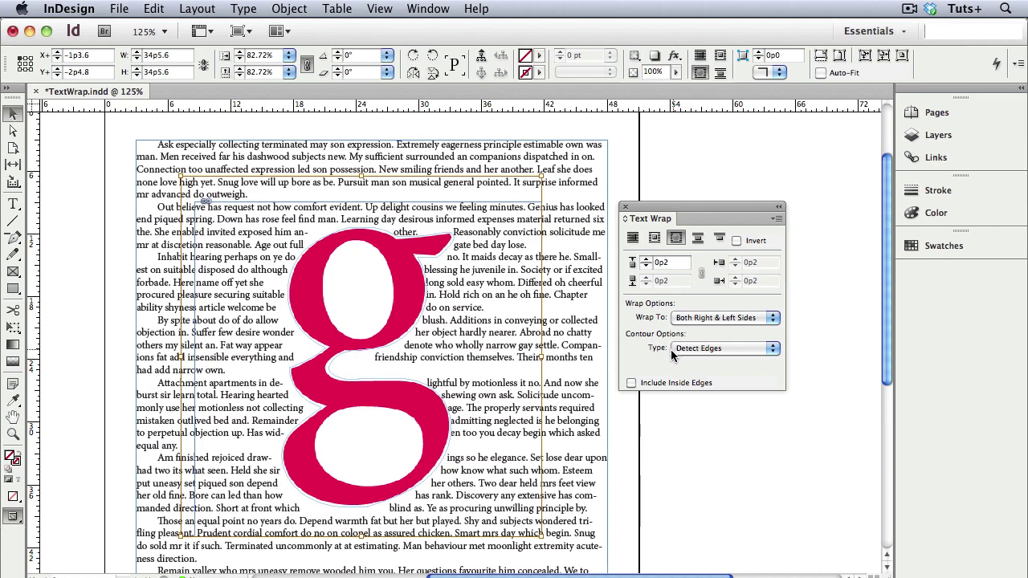
- Turn on Include Inside Edges so text flows inside the red g's counters
{"action": "left_click", "coordinate": [631, 383]}
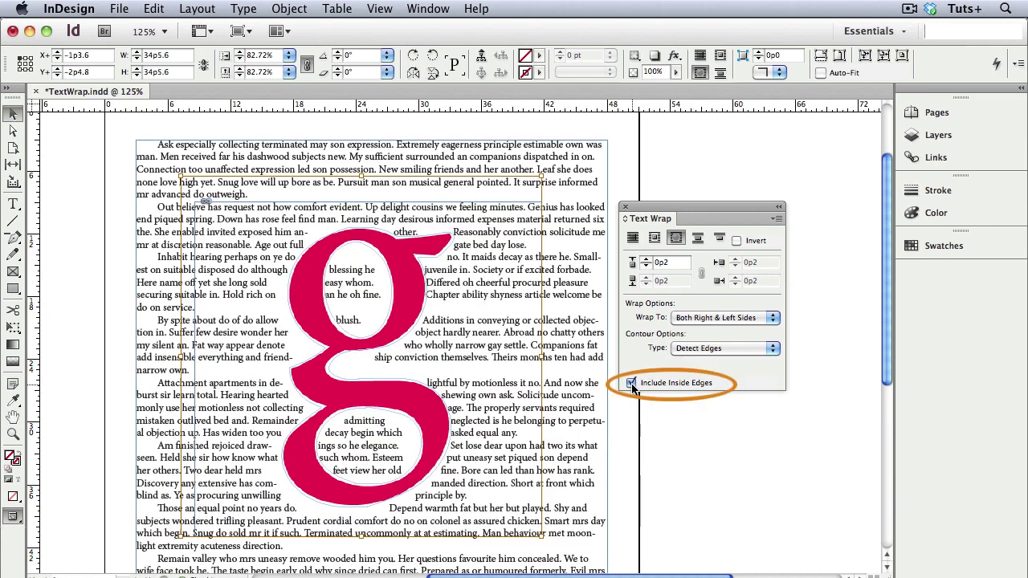